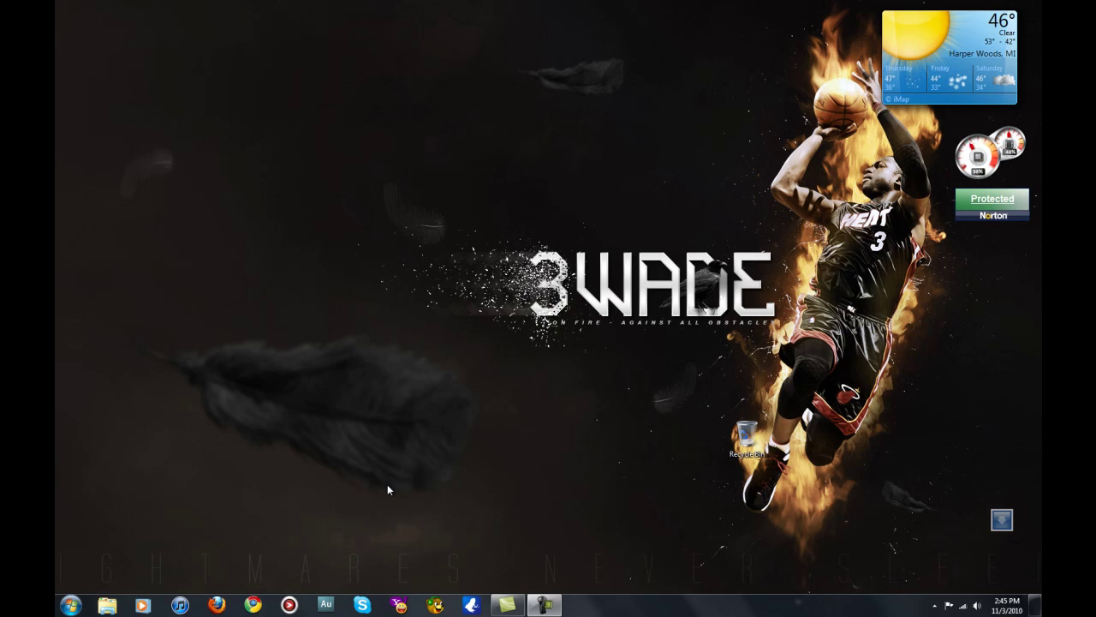
Step: Launch Adobe Audition and dismiss the M-Audio USB ASIO driver and output device warnings during startup
{"action": "left_click", "coordinate": [325, 606]}
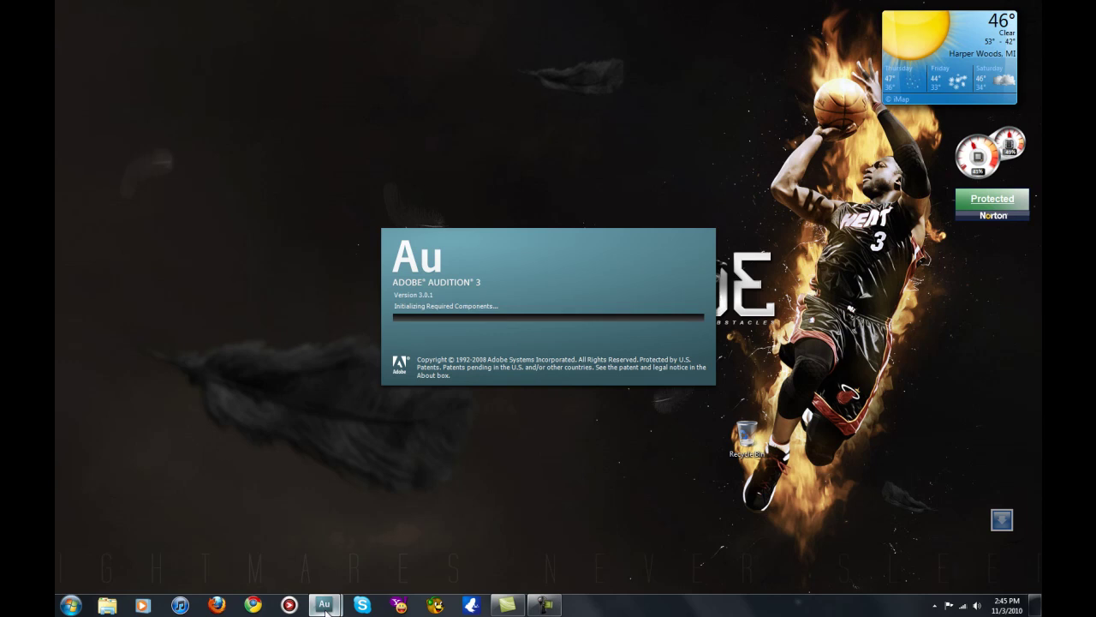
{"action": "mouse_move", "coordinate": [334, 601]}
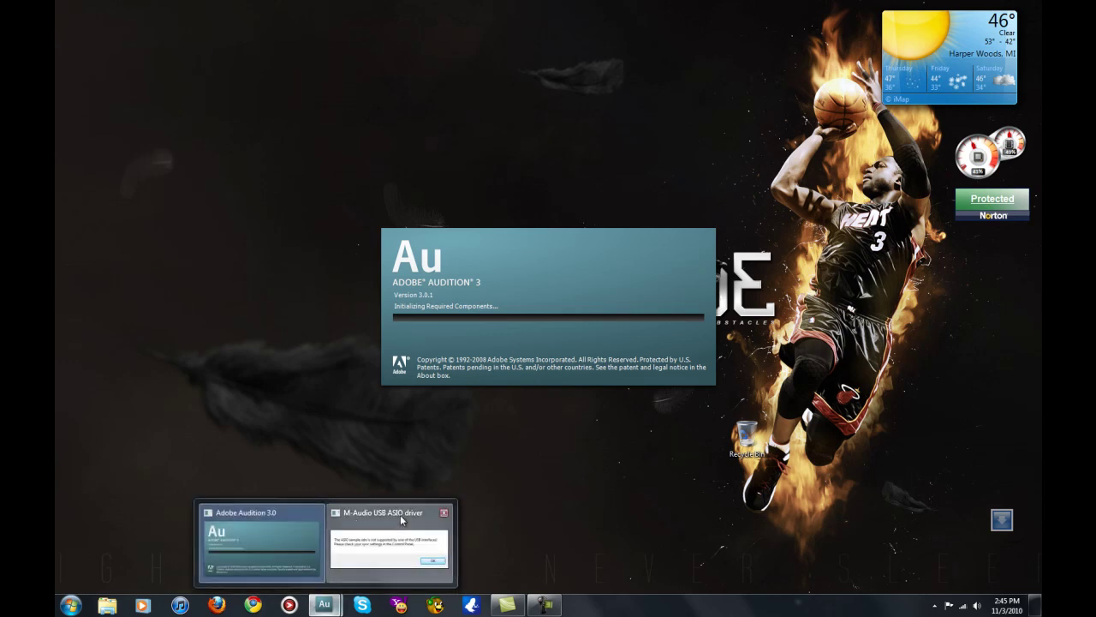
{"action": "left_click", "coordinate": [390, 539]}
{"action": "left_click", "coordinate": [625, 345]}
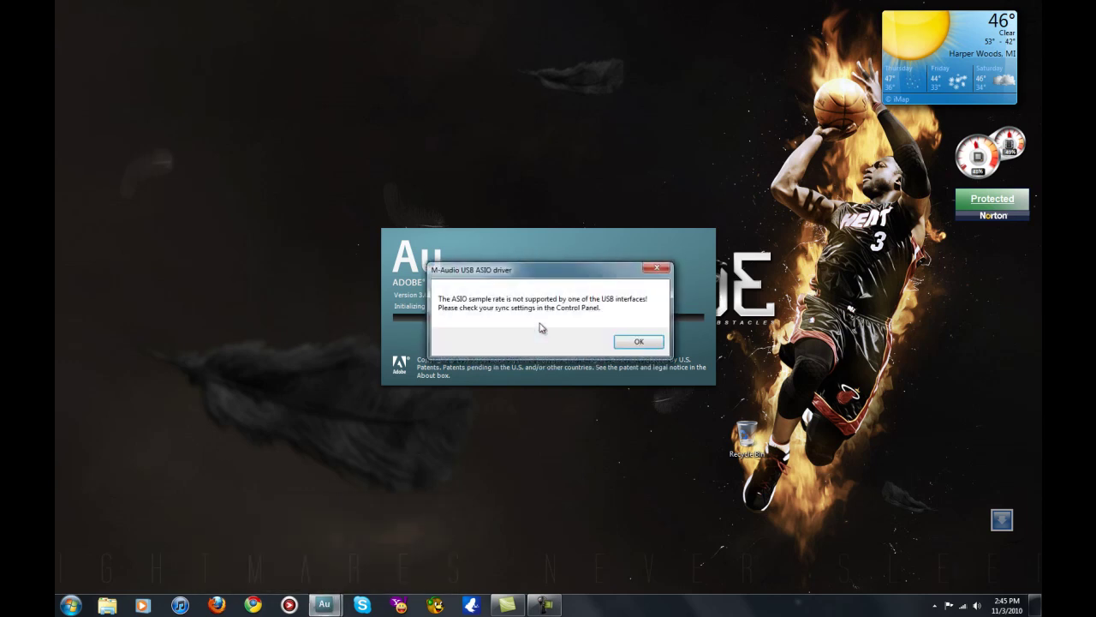
{"action": "left_click", "coordinate": [629, 342]}
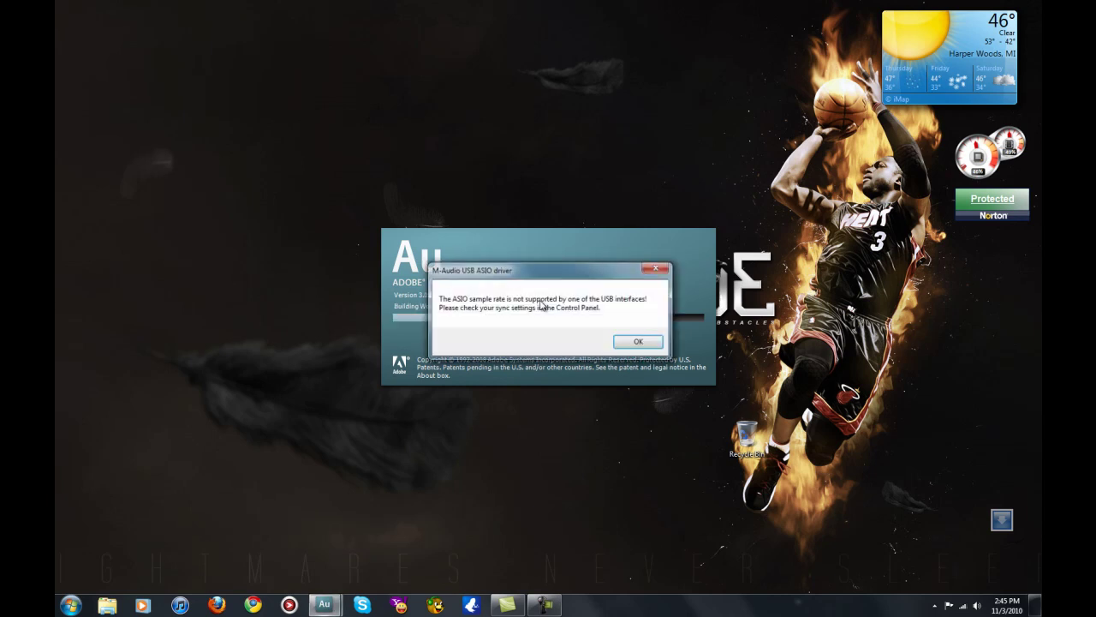
{"action": "left_click", "coordinate": [632, 342]}
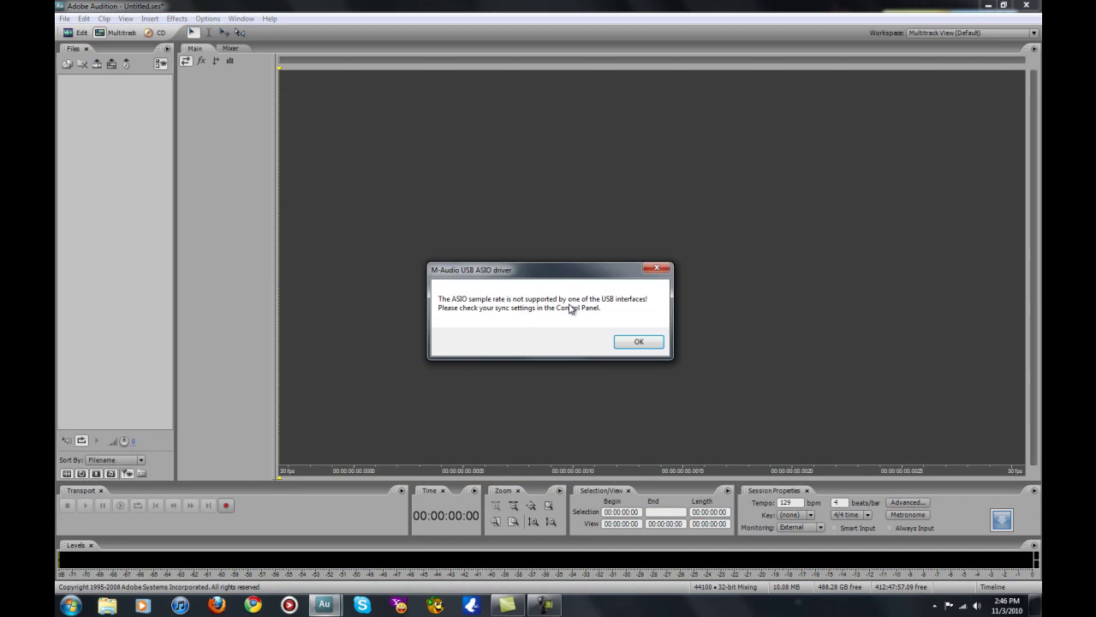
{"action": "left_click", "coordinate": [635, 345]}
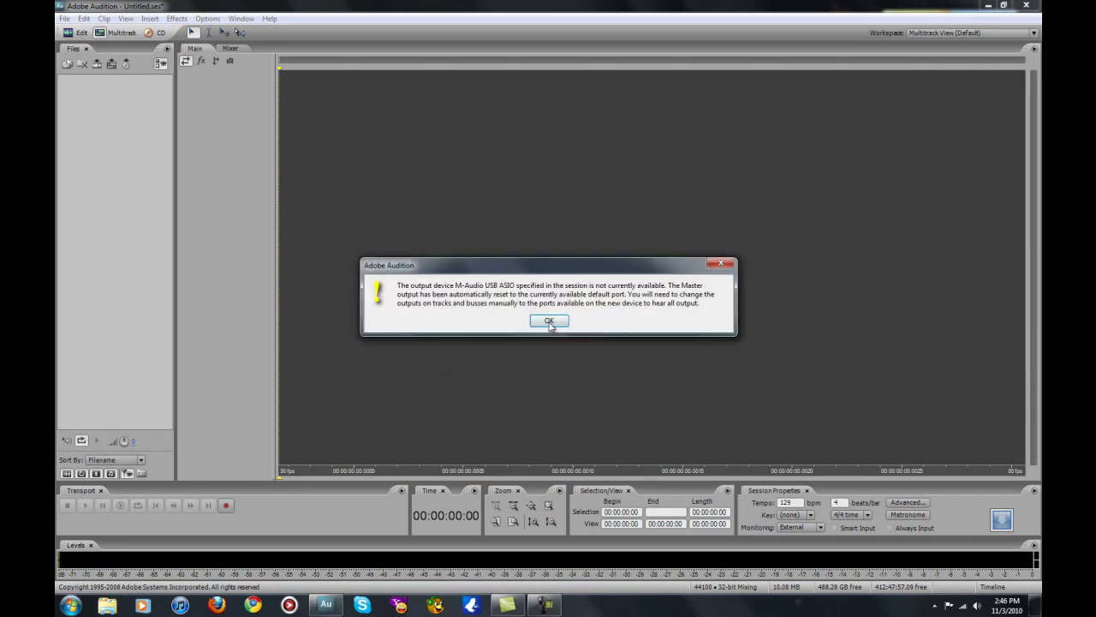
{"action": "left_click", "coordinate": [539, 321]}
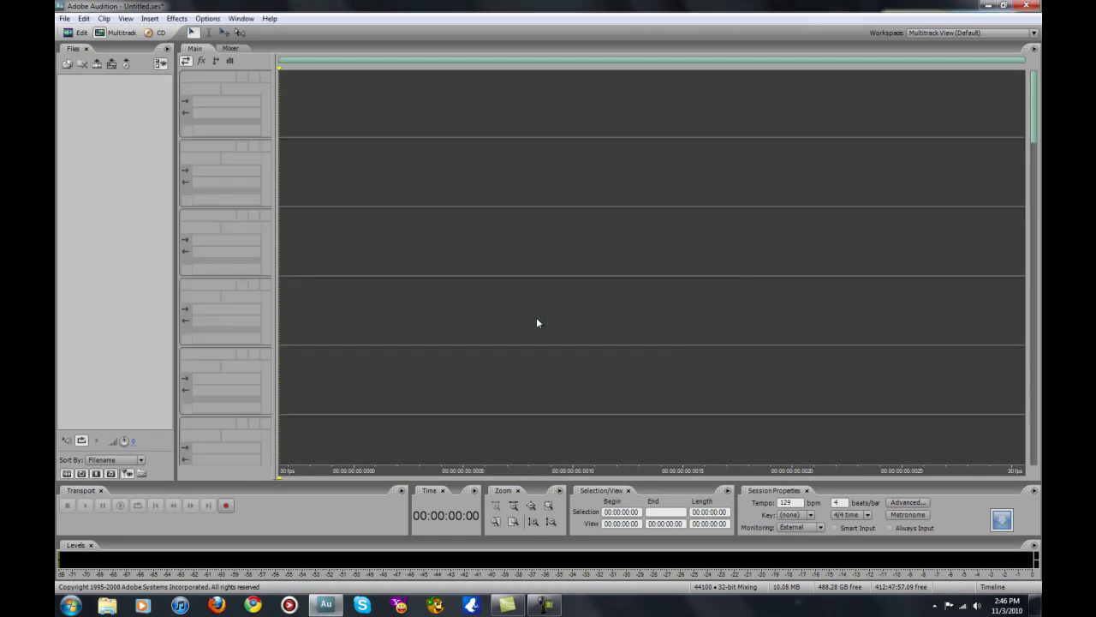
{"action": "left_click", "coordinate": [542, 604]}
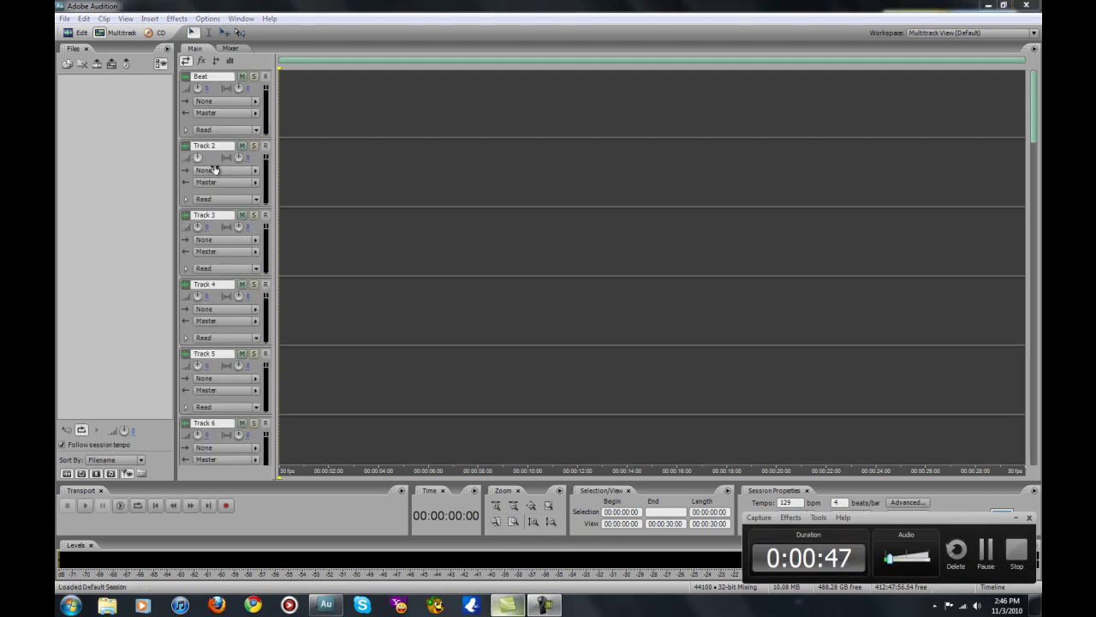
Step: Insert three additional audio tracks into the multitrack session
{"action": "left_click", "coordinate": [149, 146]}
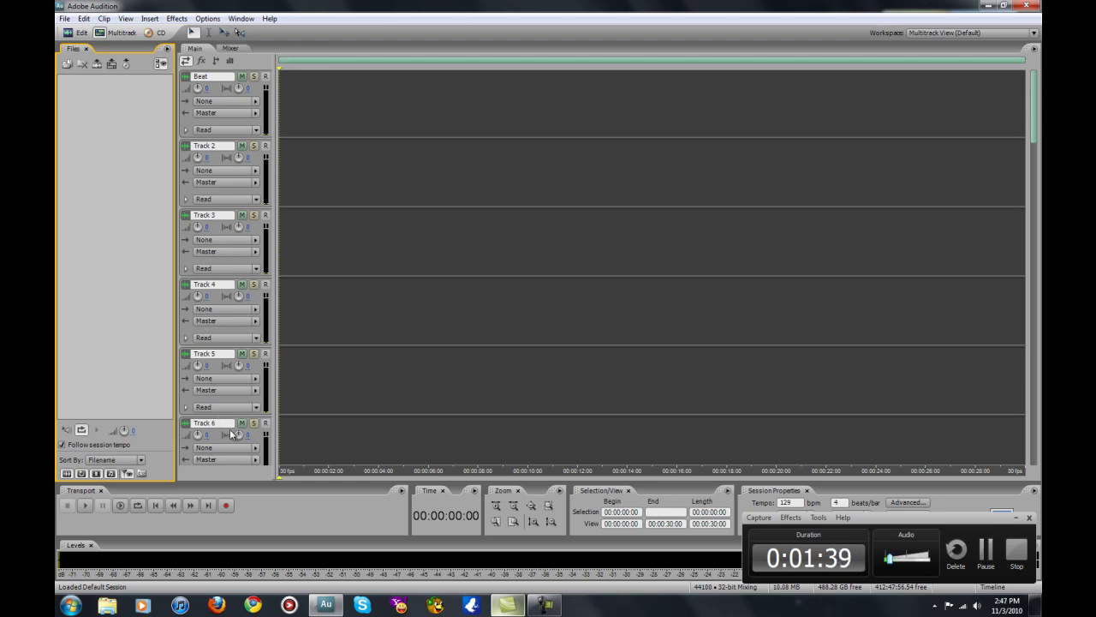
{"action": "left_click", "coordinate": [151, 20]}
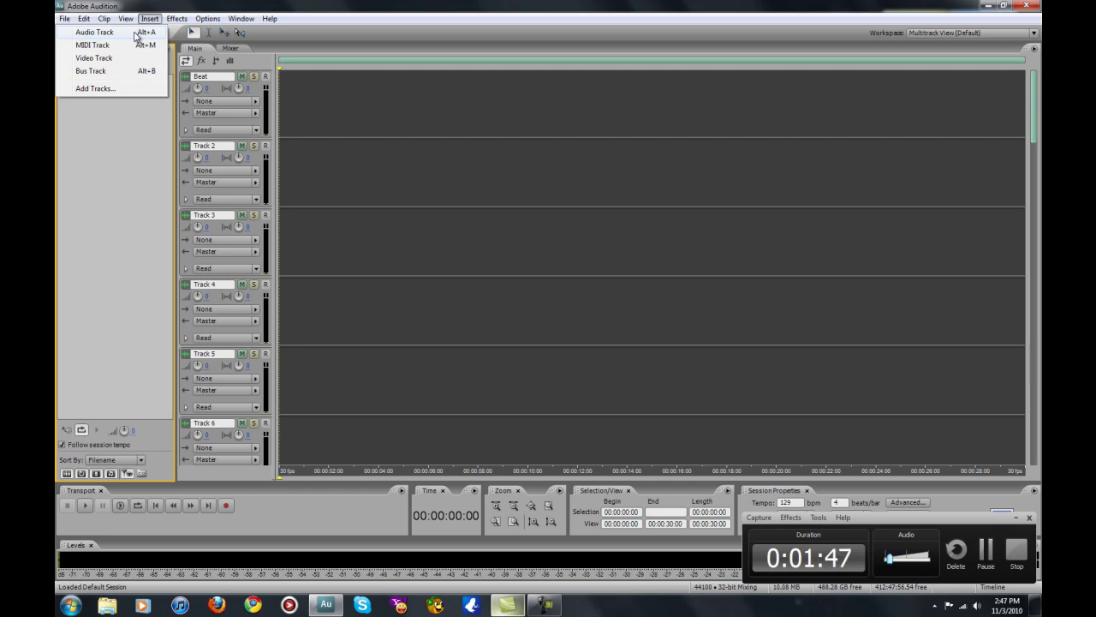
{"action": "left_click", "coordinate": [135, 35]}
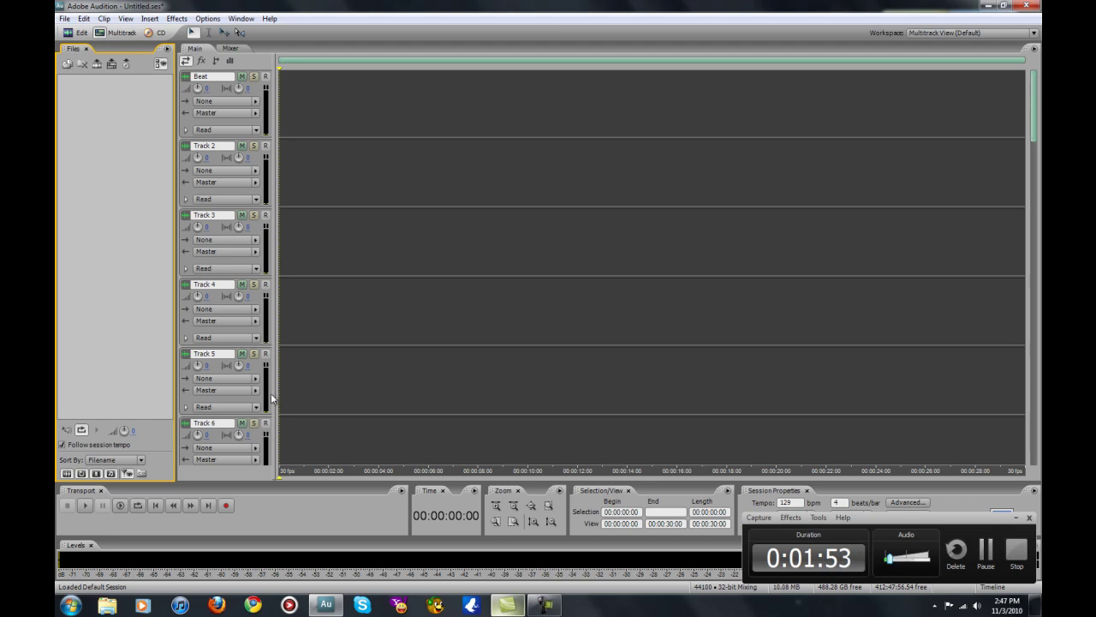
{"action": "left_click", "coordinate": [150, 18]}
{"action": "left_click", "coordinate": [129, 32]}
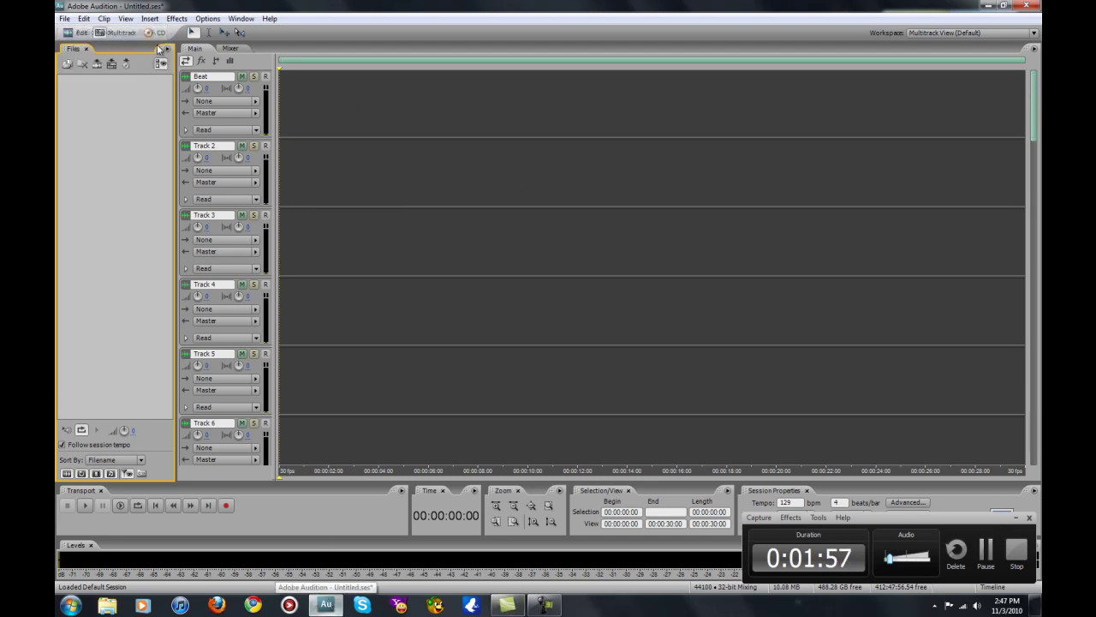
{"action": "left_click", "coordinate": [328, 604]}
{"action": "left_click", "coordinate": [329, 606]}
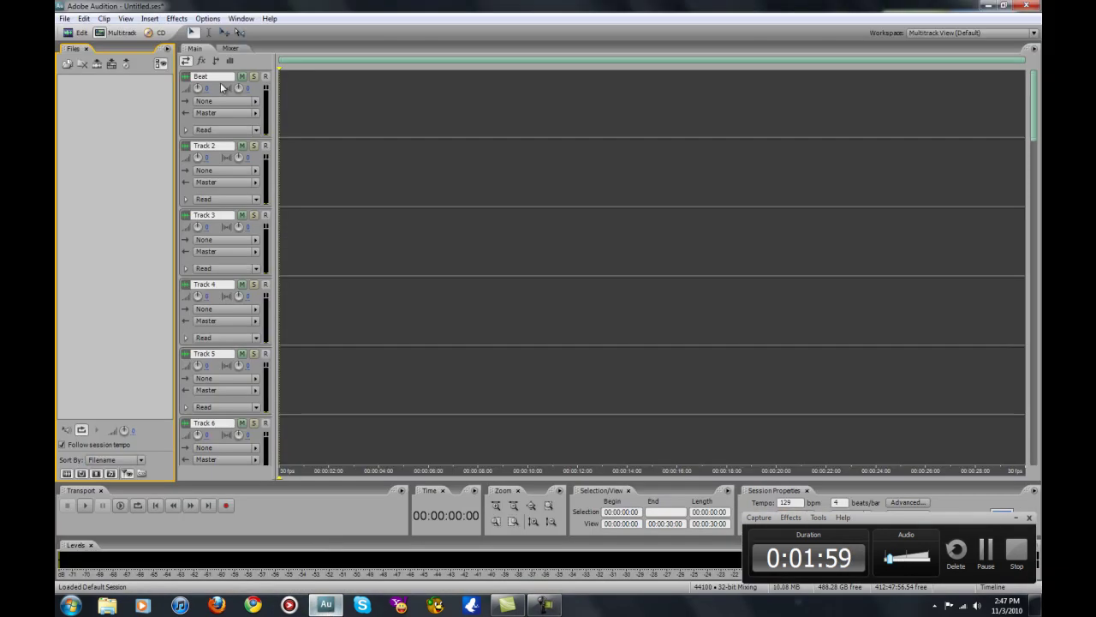
{"action": "left_click", "coordinate": [150, 18]}
{"action": "left_click", "coordinate": [144, 34]}
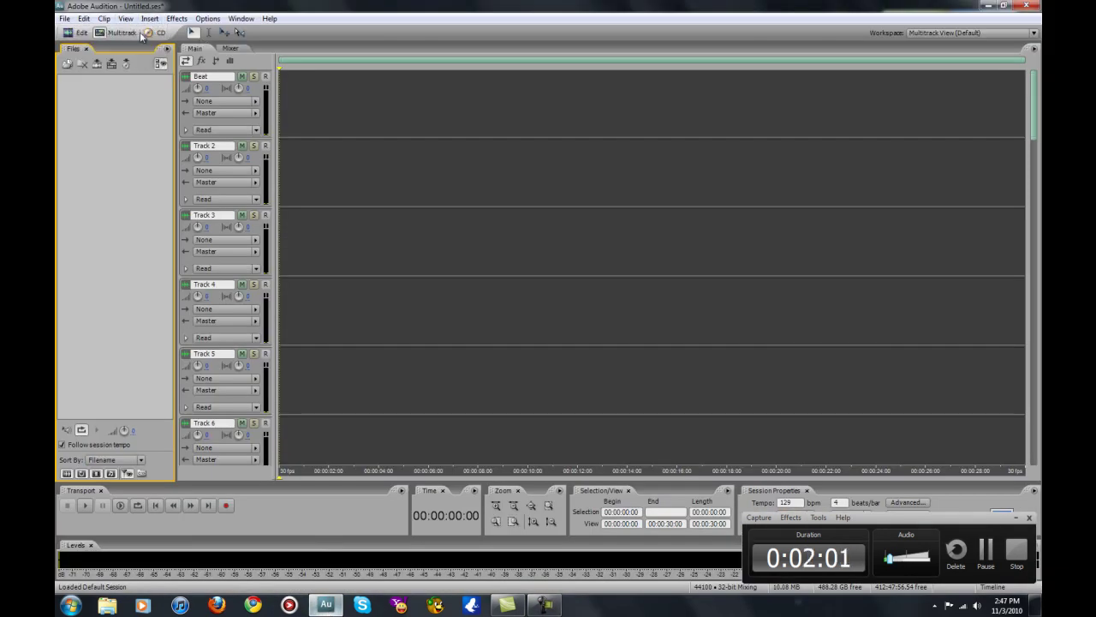
Step: Delete Track 33, the last audio track above the Master track
{"action": "left_click_drag", "start_coordinate": [1033, 107], "coordinate": [1026, 434]}
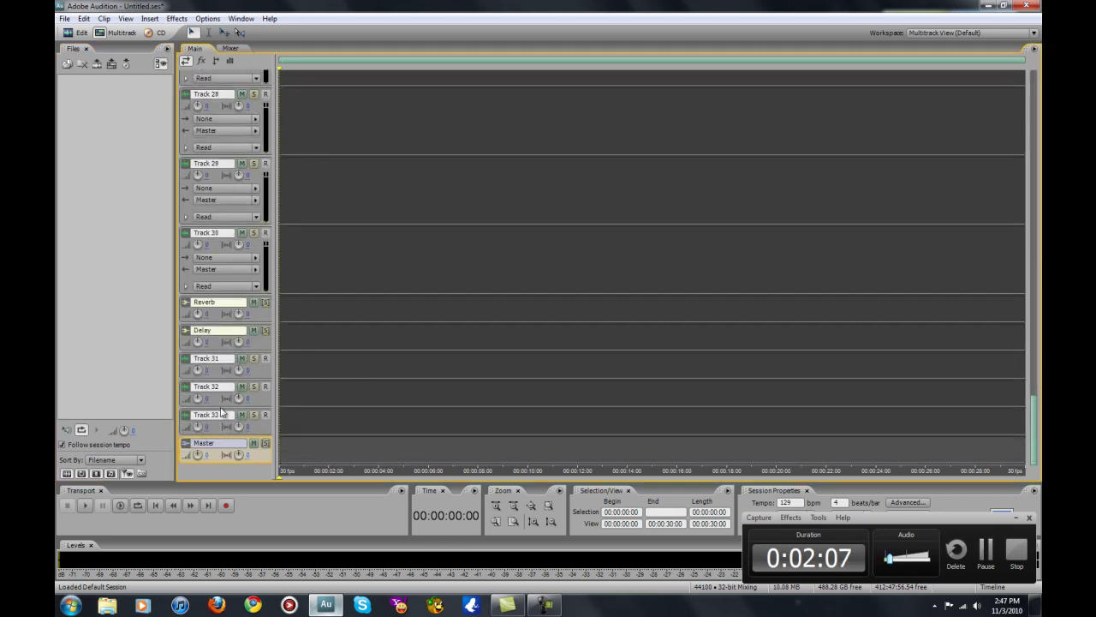
{"action": "right_click", "coordinate": [353, 417]}
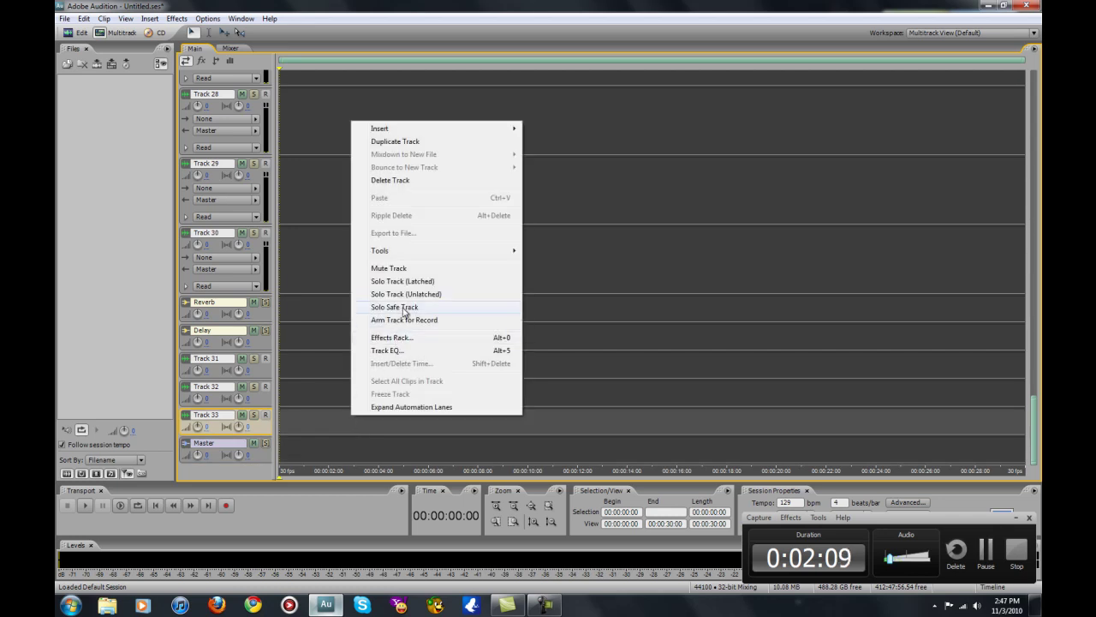
{"action": "left_click", "coordinate": [398, 180]}
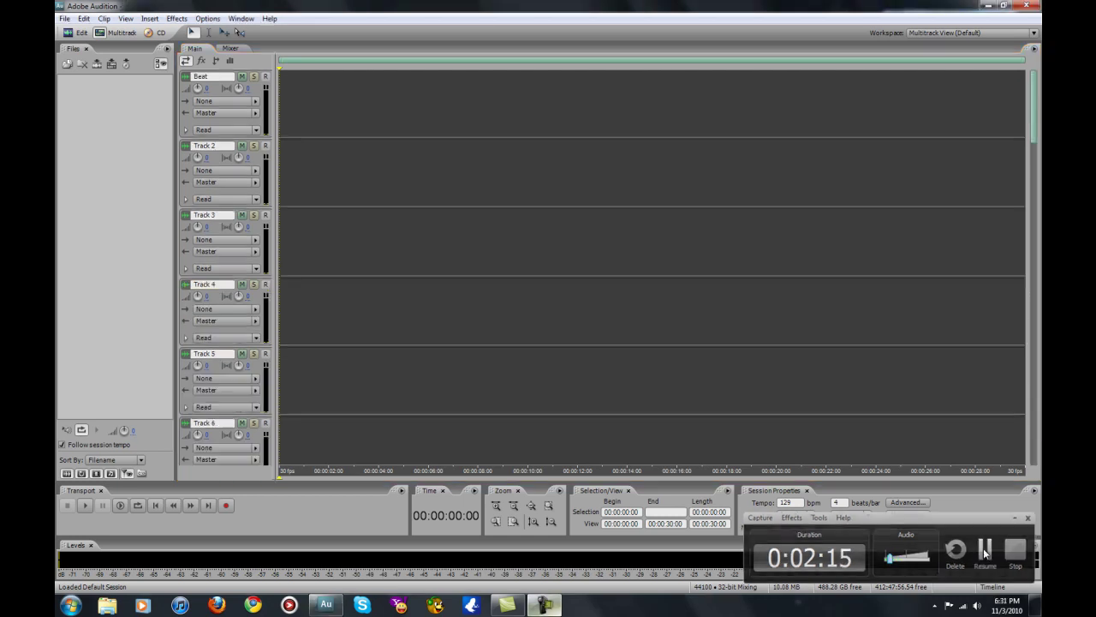
{"action": "left_click", "coordinate": [421, 203]}
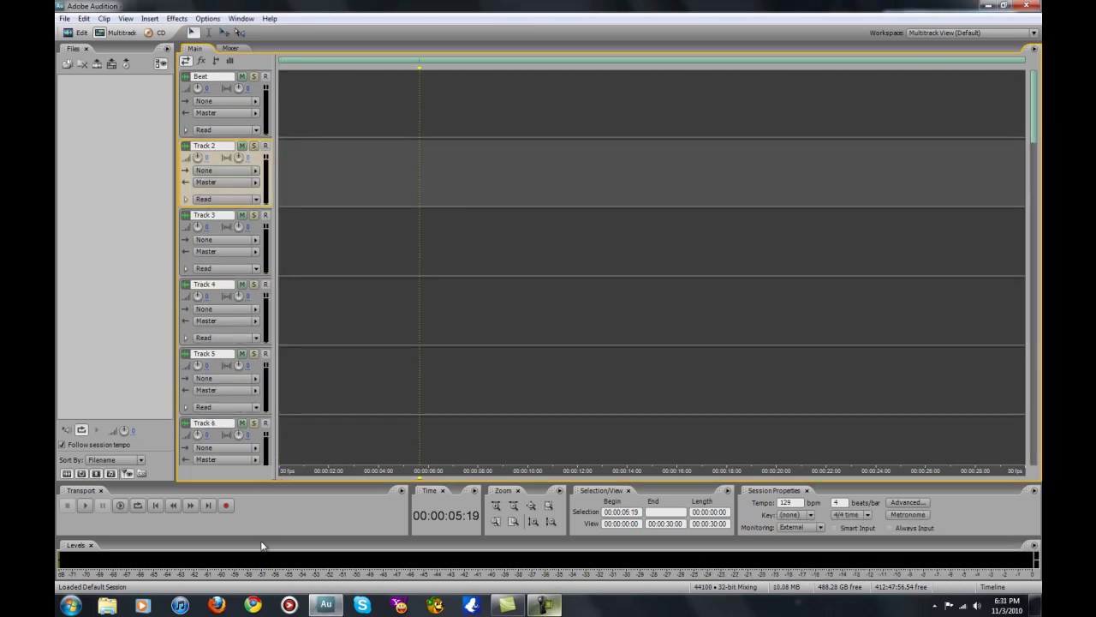
{"action": "left_click", "coordinate": [156, 505]}
{"action": "left_click", "coordinate": [176, 18]}
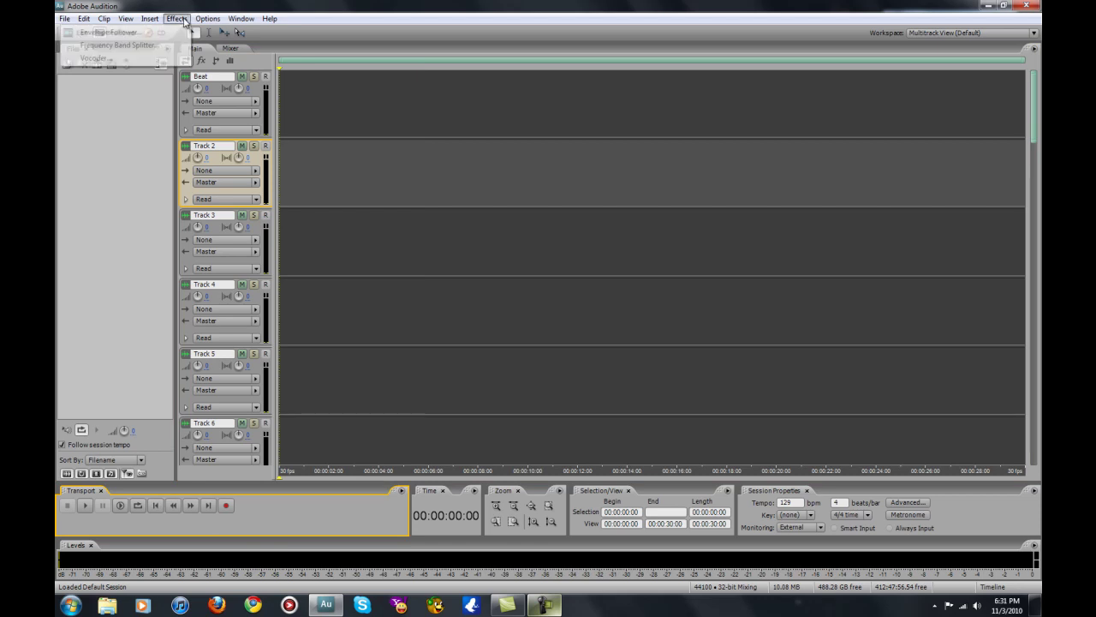
{"action": "mouse_move", "coordinate": [137, 19]}
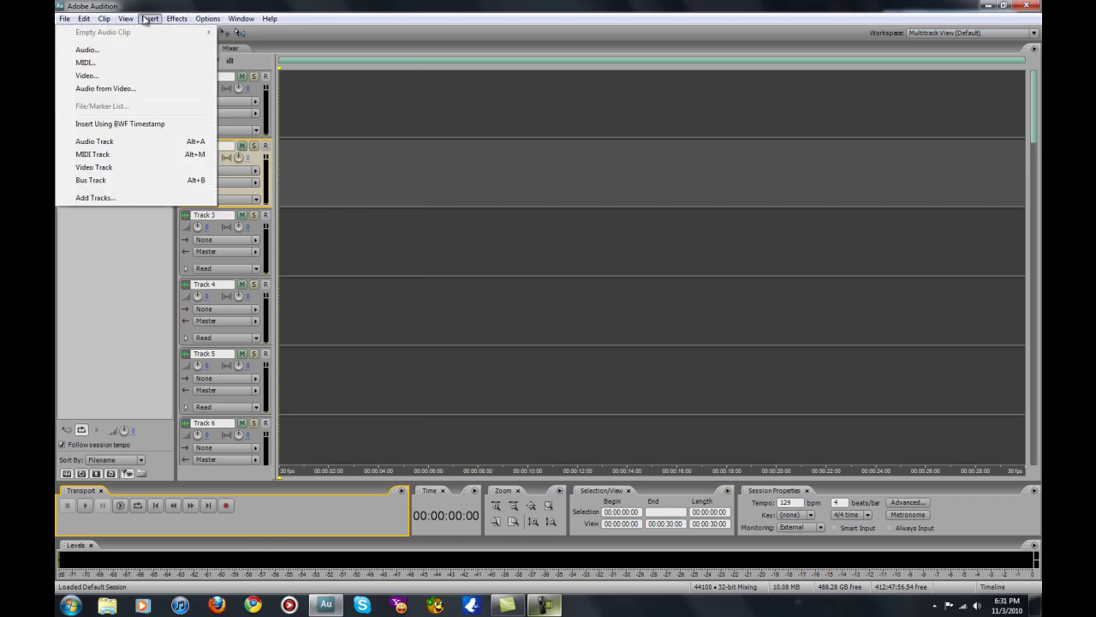
{"action": "left_click", "coordinate": [115, 197]}
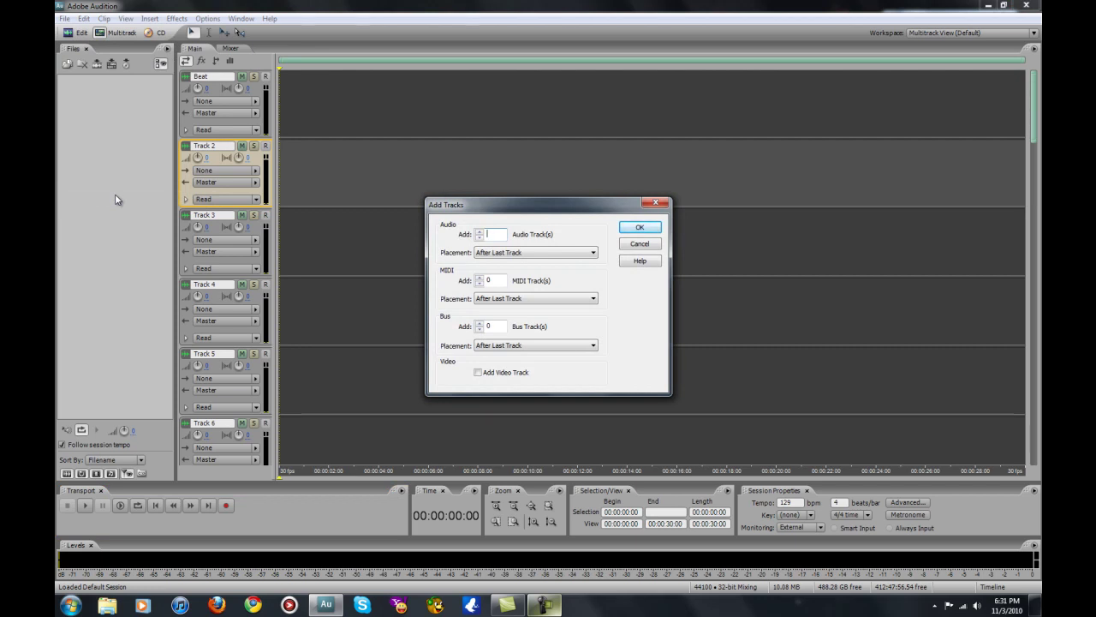
{"action": "type", "text": "25"}
{"action": "key", "text": "BackSpace"}
{"action": "left_click", "coordinate": [637, 245]}
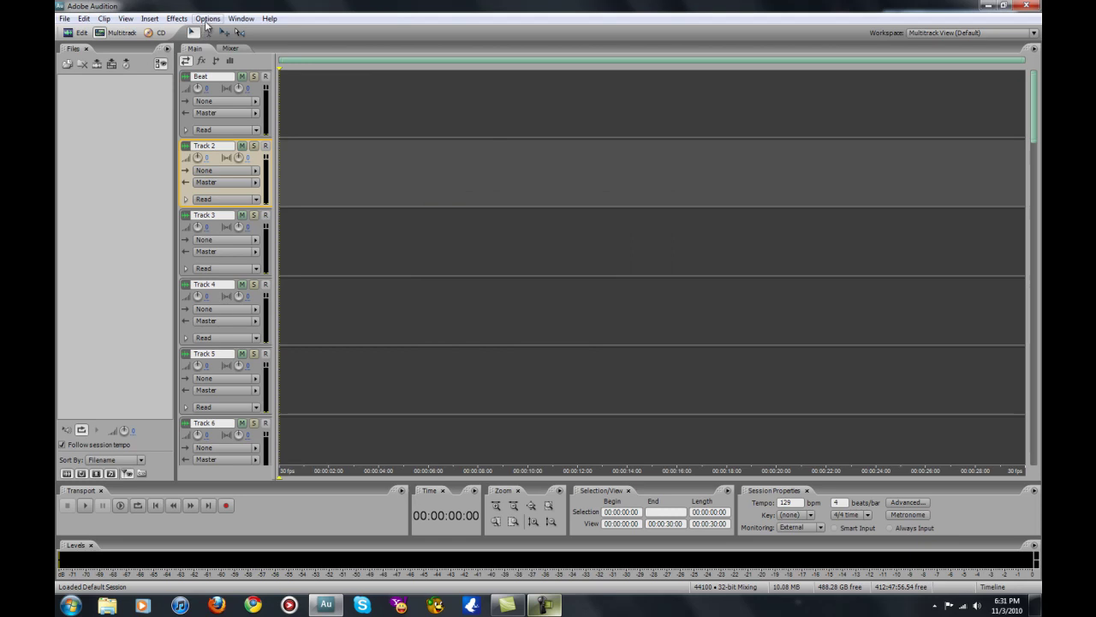
Step: Show the session's Mixer and examine the output routing options of the Beat track
{"action": "left_click", "coordinate": [238, 49]}
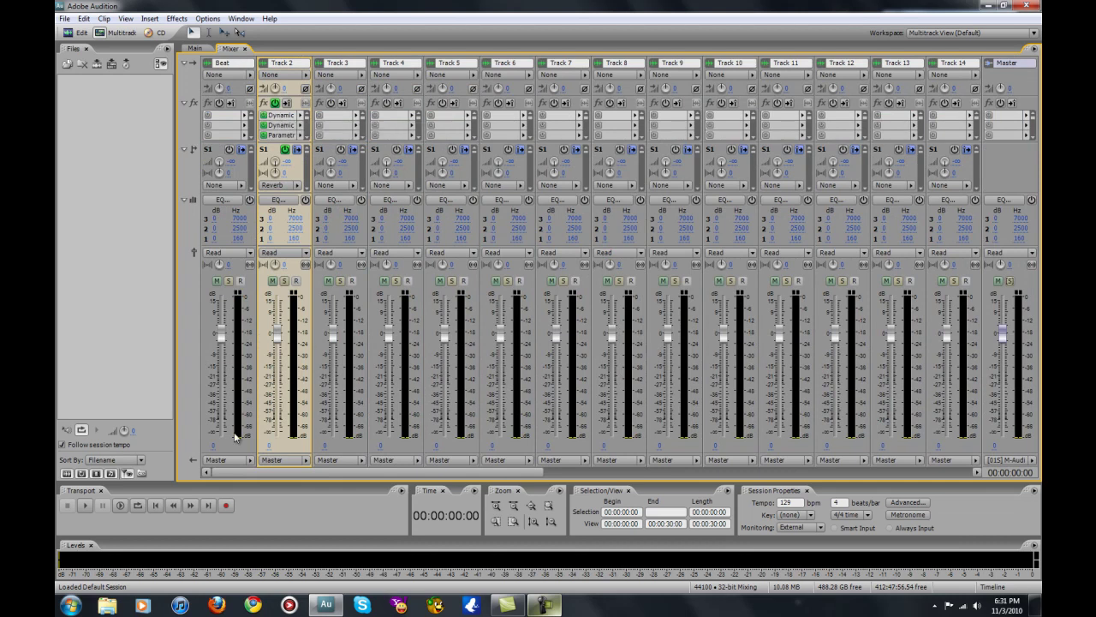
{"action": "left_click", "coordinate": [237, 460]}
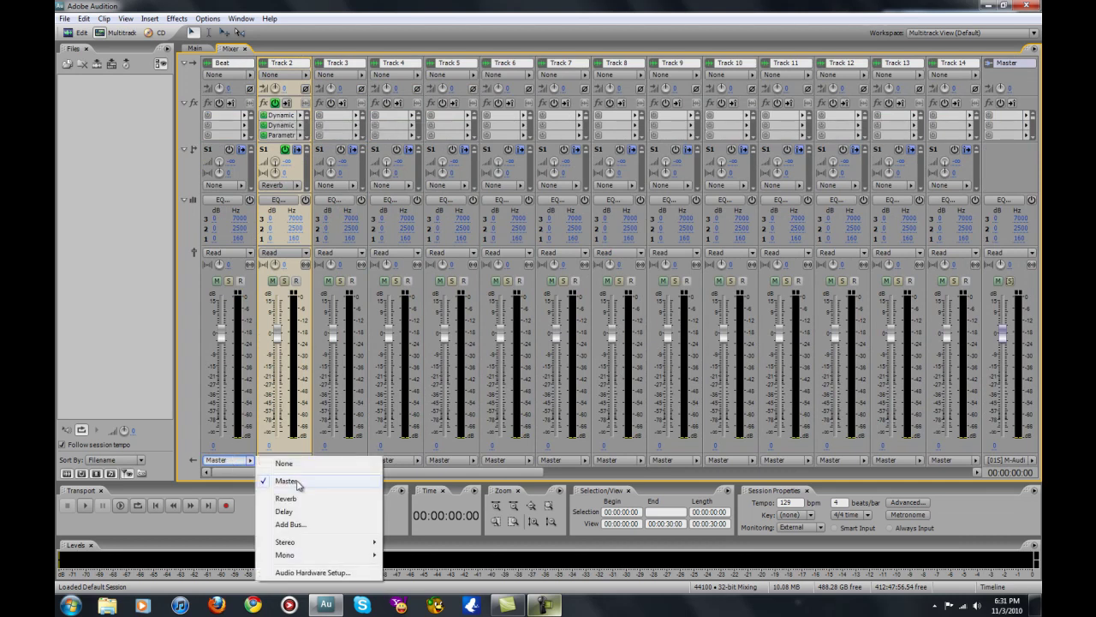
{"action": "left_click", "coordinate": [75, 313]}
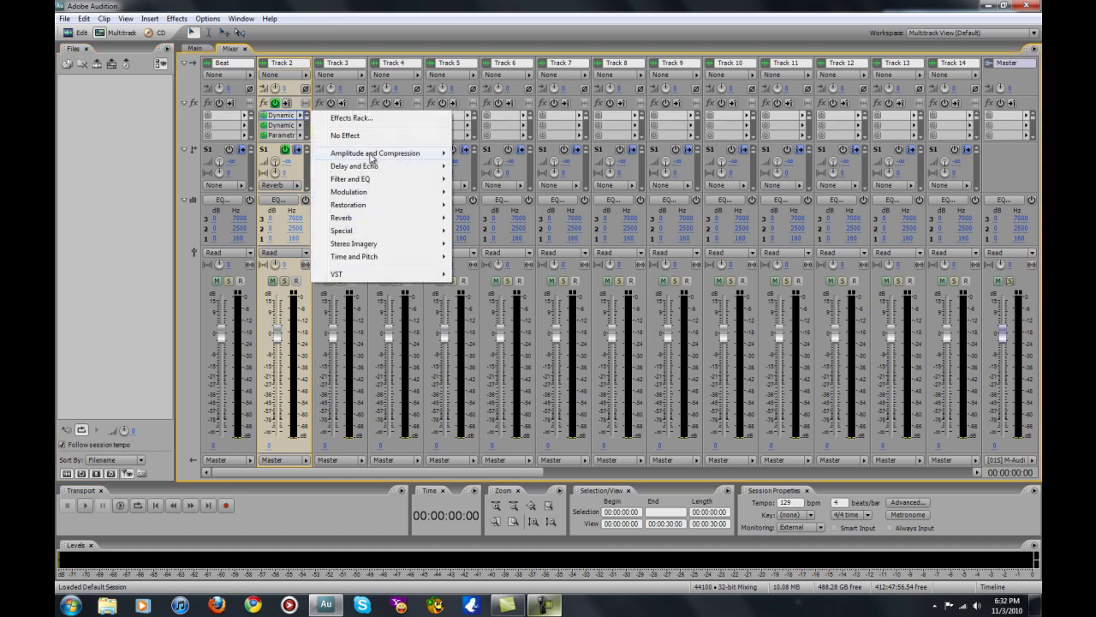
Step: Open the Effects Rack for Track 2 and examine the Amplitude and Compression effects offered for its first slot
{"action": "left_click", "coordinate": [366, 118]}
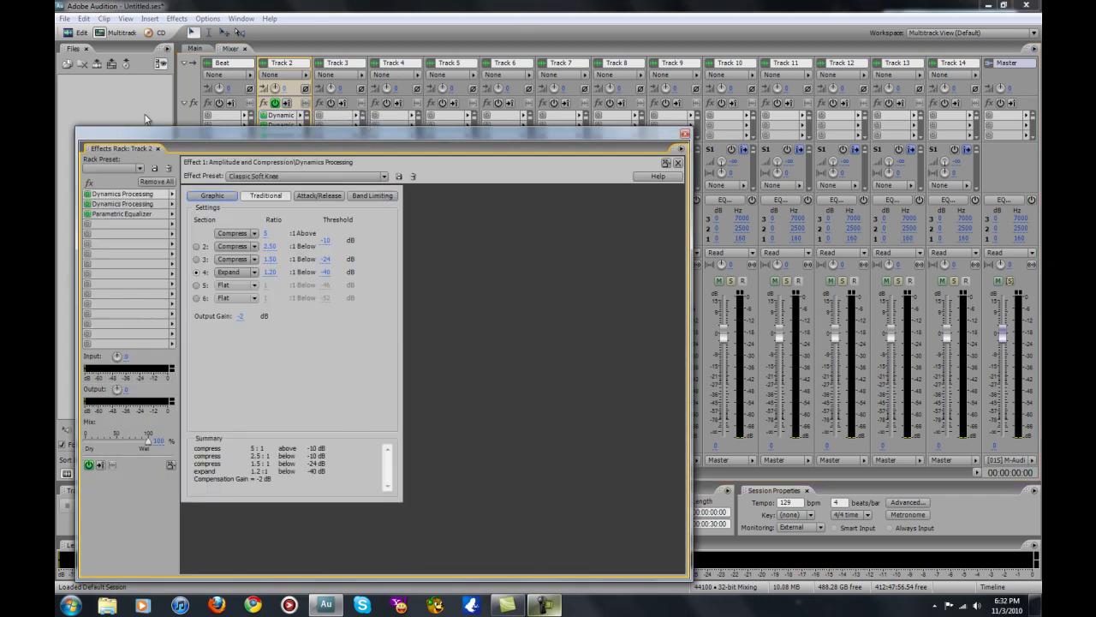
{"action": "left_click", "coordinate": [174, 197]}
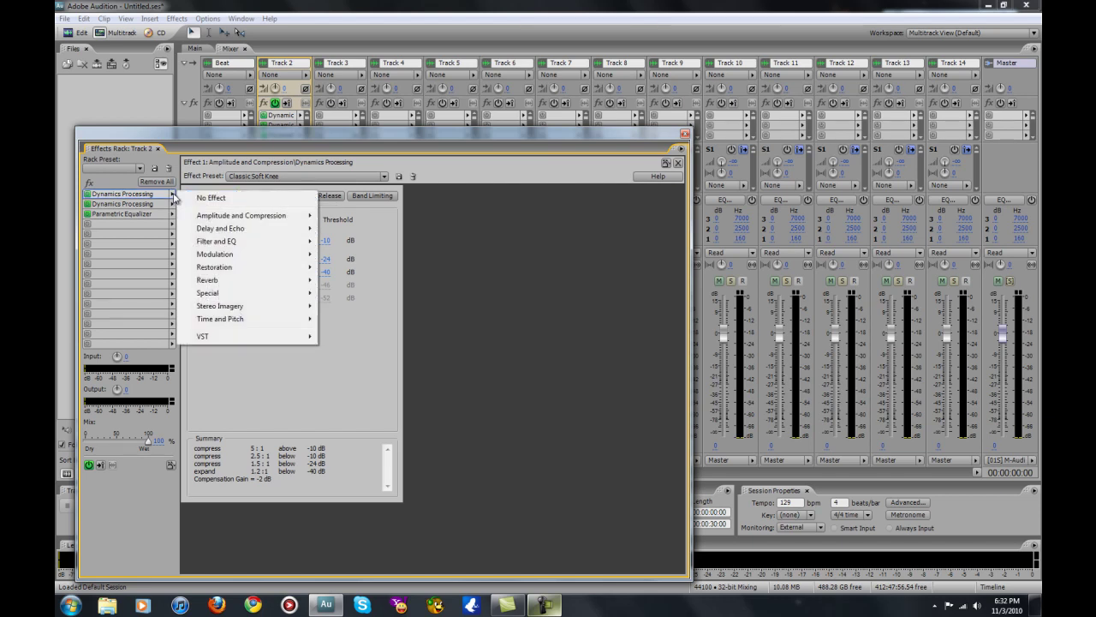
{"action": "mouse_move", "coordinate": [233, 219]}
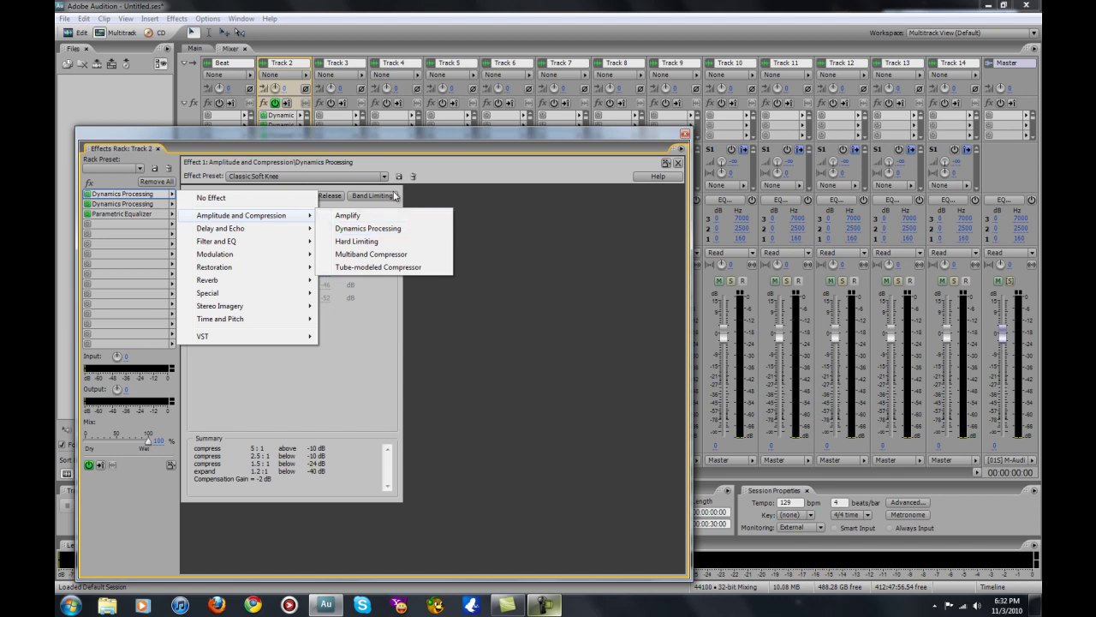
{"action": "left_click", "coordinate": [327, 182]}
Step: Examine the effect presets offered for the first Dynamics Processing effect in Track 2's rack, from the compressor presets to the vocal ones
{"action": "left_click", "coordinate": [358, 177]}
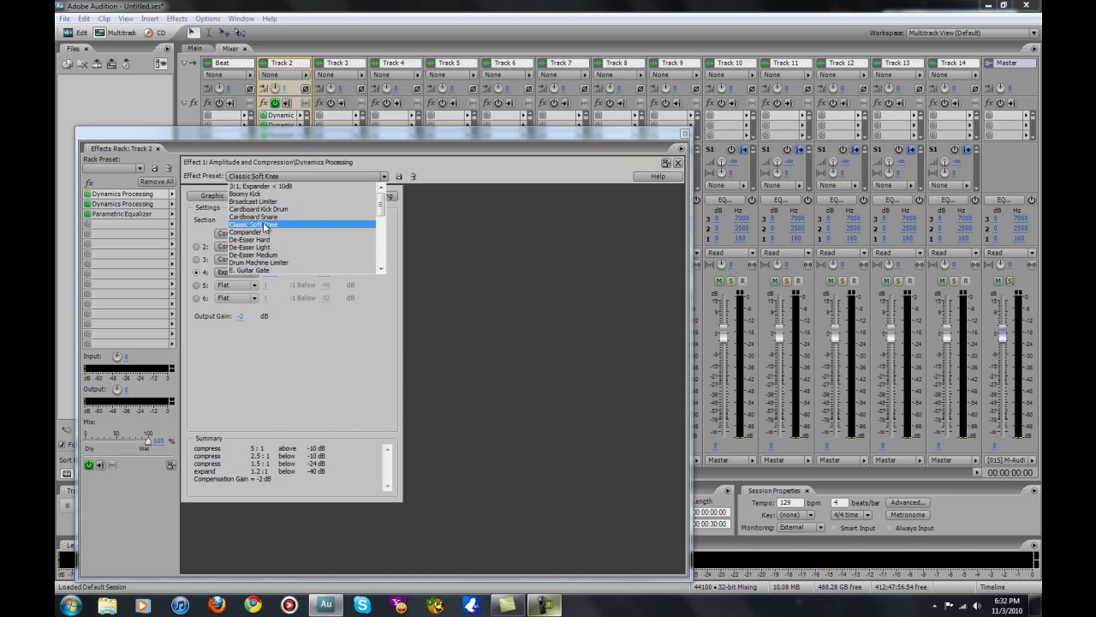
{"action": "scroll", "coordinate": [264, 226], "scroll_direction": "down", "scroll_amount": 10}
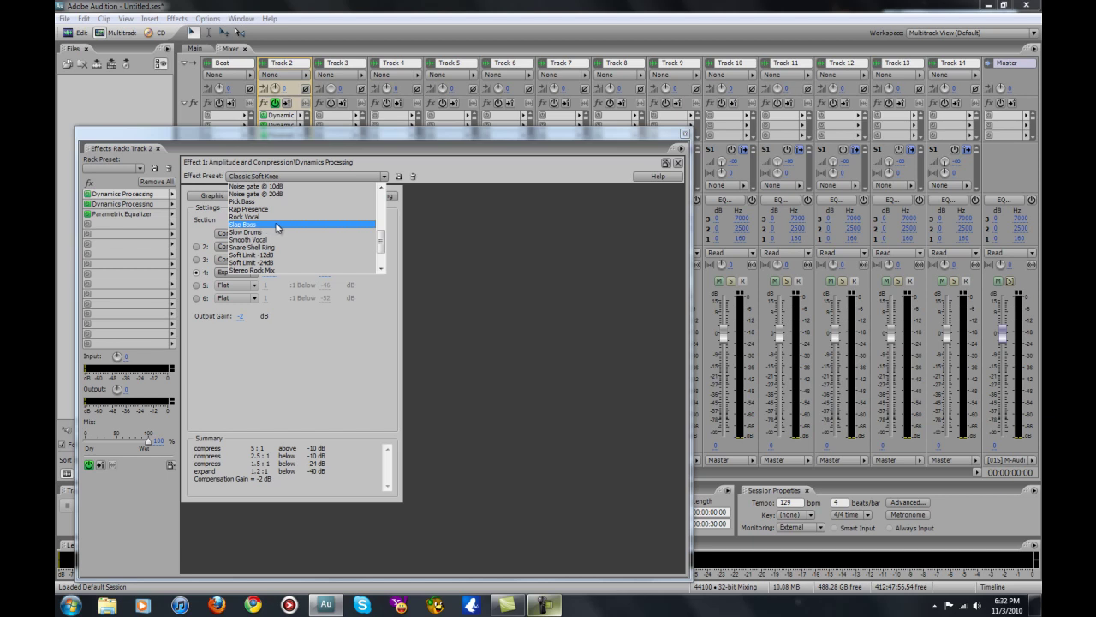
{"action": "scroll", "coordinate": [276, 227], "scroll_direction": "up", "scroll_amount": 10}
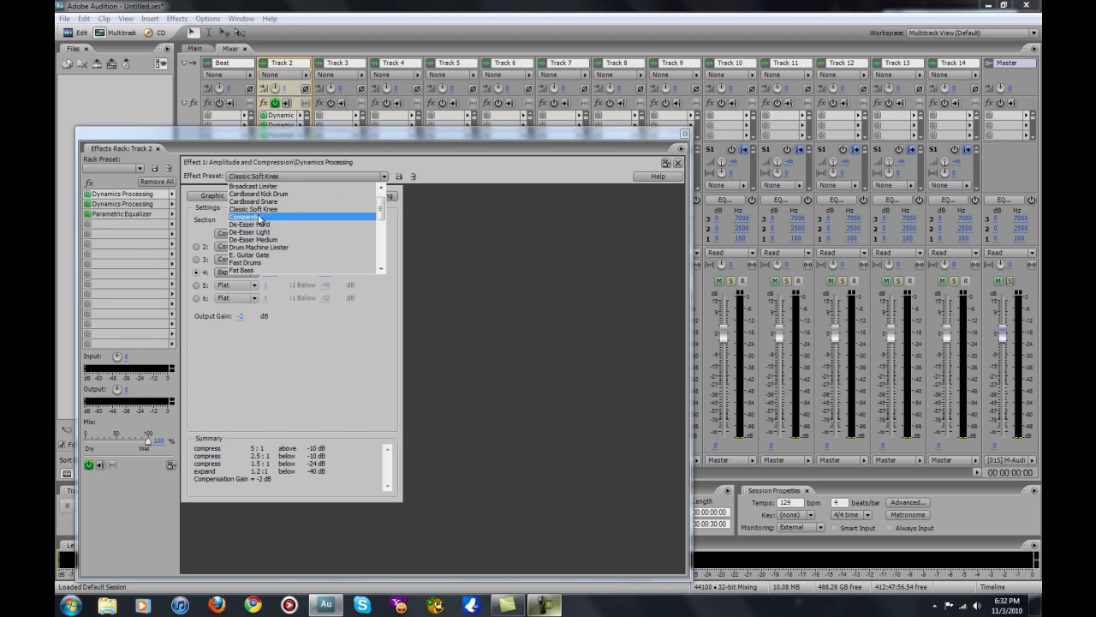
{"action": "scroll", "coordinate": [257, 219], "scroll_direction": "down", "scroll_amount": 4}
{"action": "scroll", "coordinate": [259, 218], "scroll_direction": "down", "scroll_amount": 1}
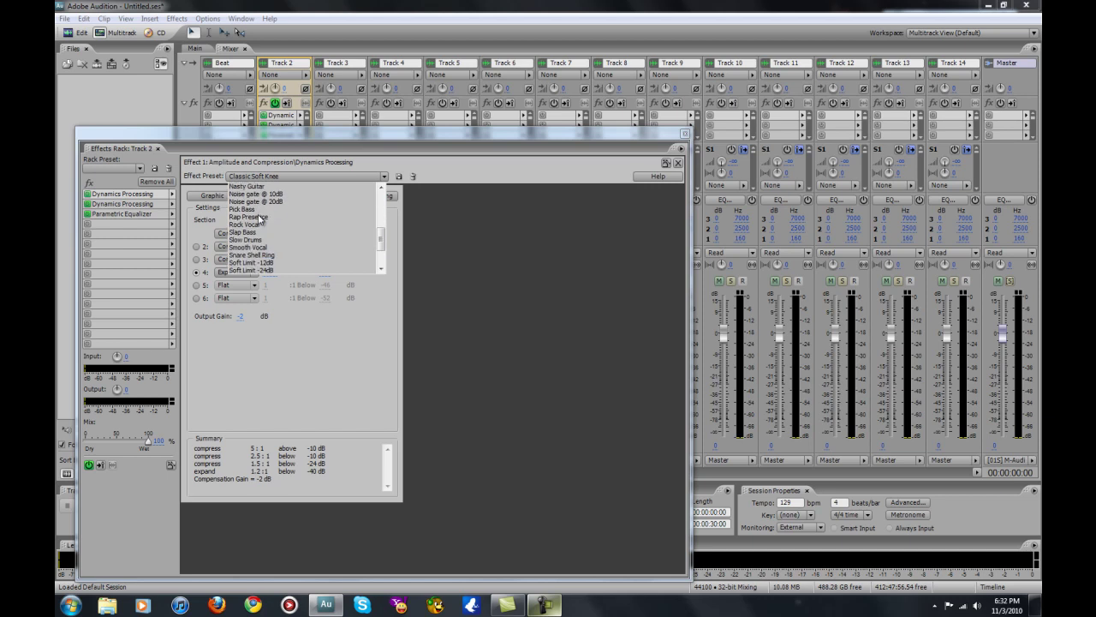
{"action": "scroll", "coordinate": [259, 218], "scroll_direction": "down", "scroll_amount": 2}
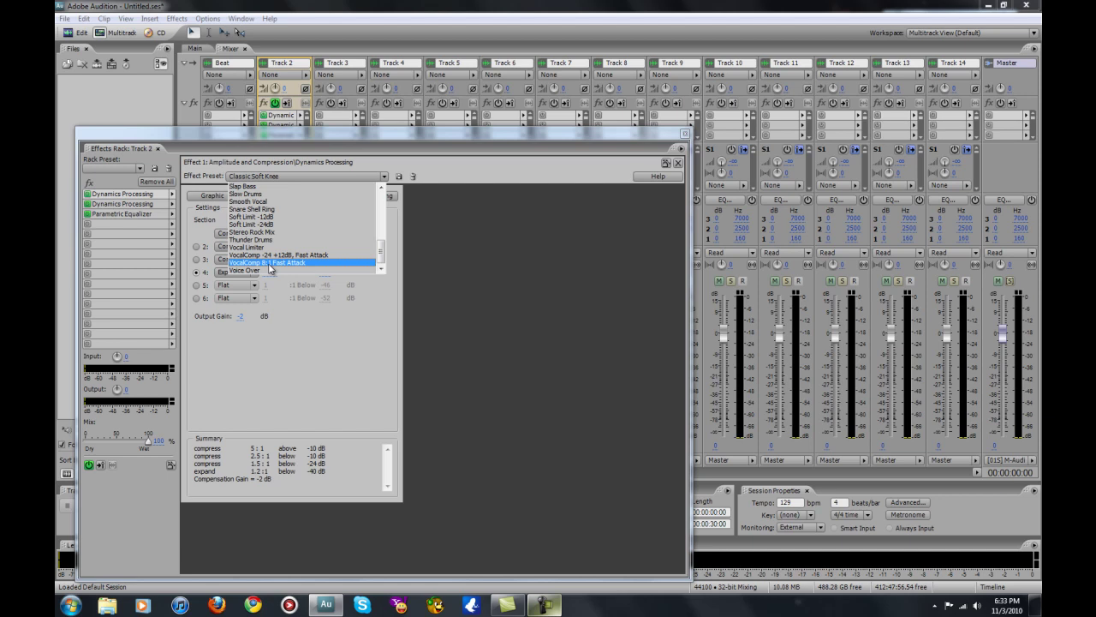
{"action": "scroll", "coordinate": [278, 248], "scroll_direction": "up", "scroll_amount": 2}
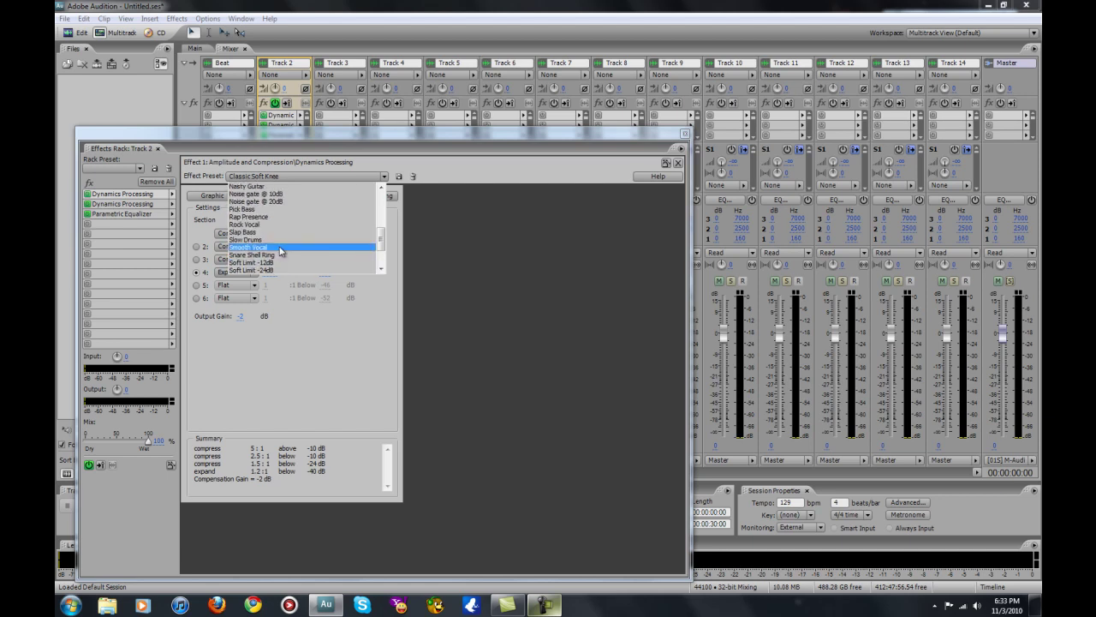
{"action": "scroll", "coordinate": [280, 249], "scroll_direction": "up", "scroll_amount": 5}
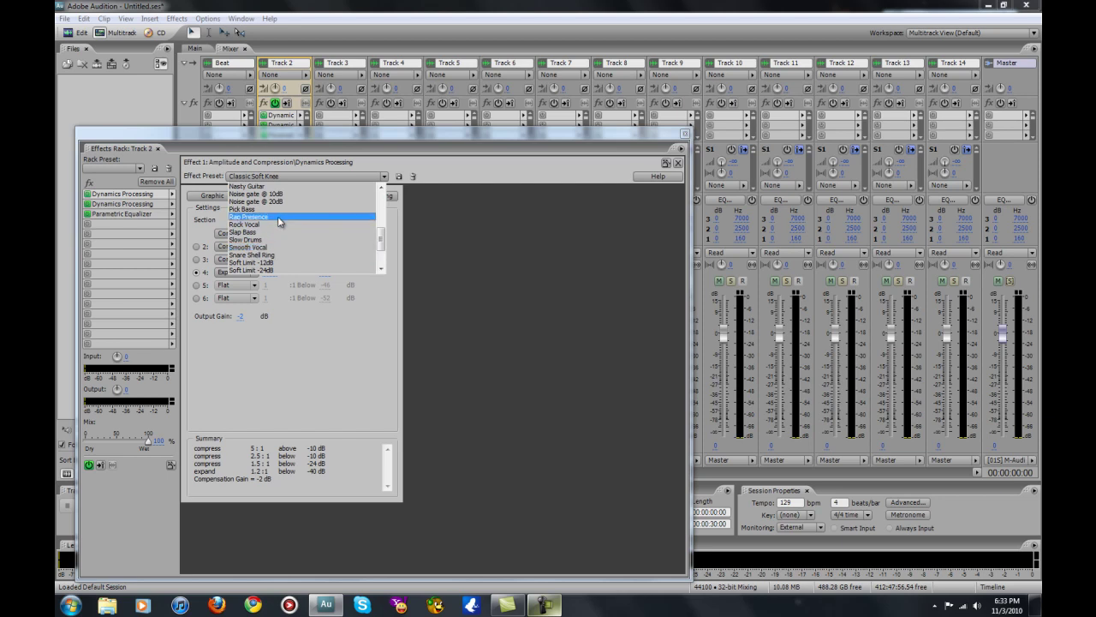
{"action": "scroll", "coordinate": [286, 232], "scroll_direction": "up", "scroll_amount": 2}
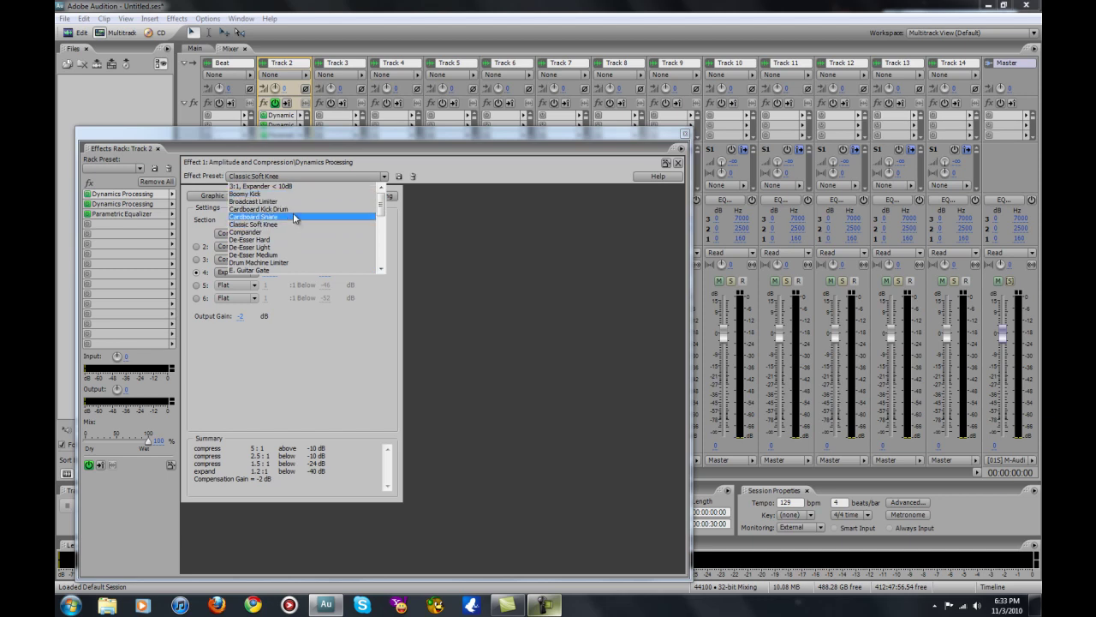
{"action": "left_click", "coordinate": [511, 247]}
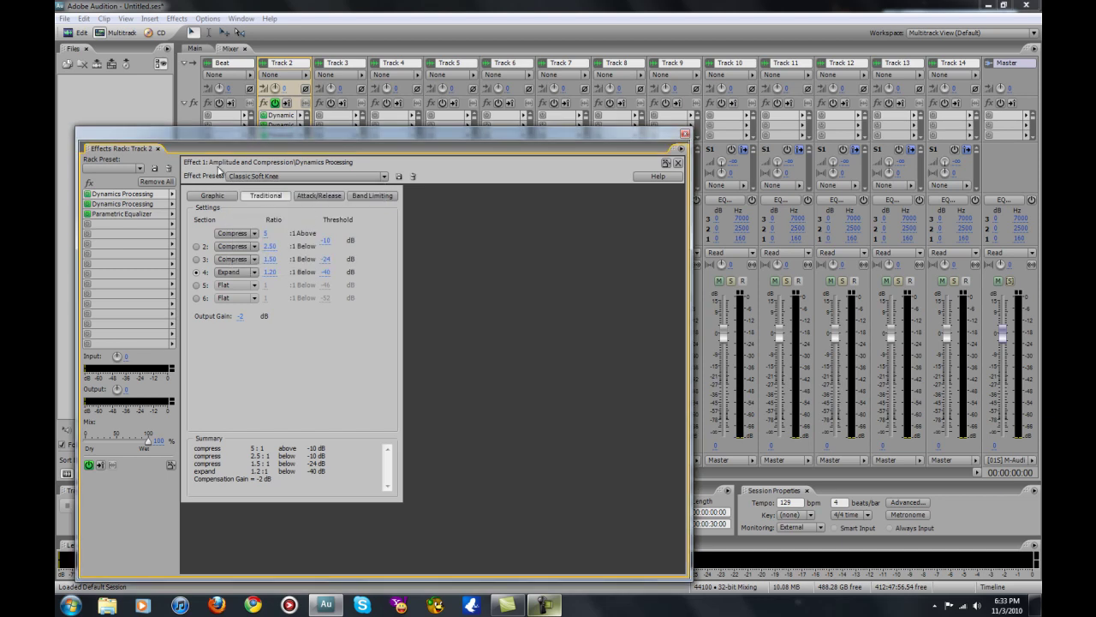
Step: Apply the De-Esser Hard preset to the second Dynamics Processing effect in Track 2's rack
{"action": "left_click", "coordinate": [123, 205]}
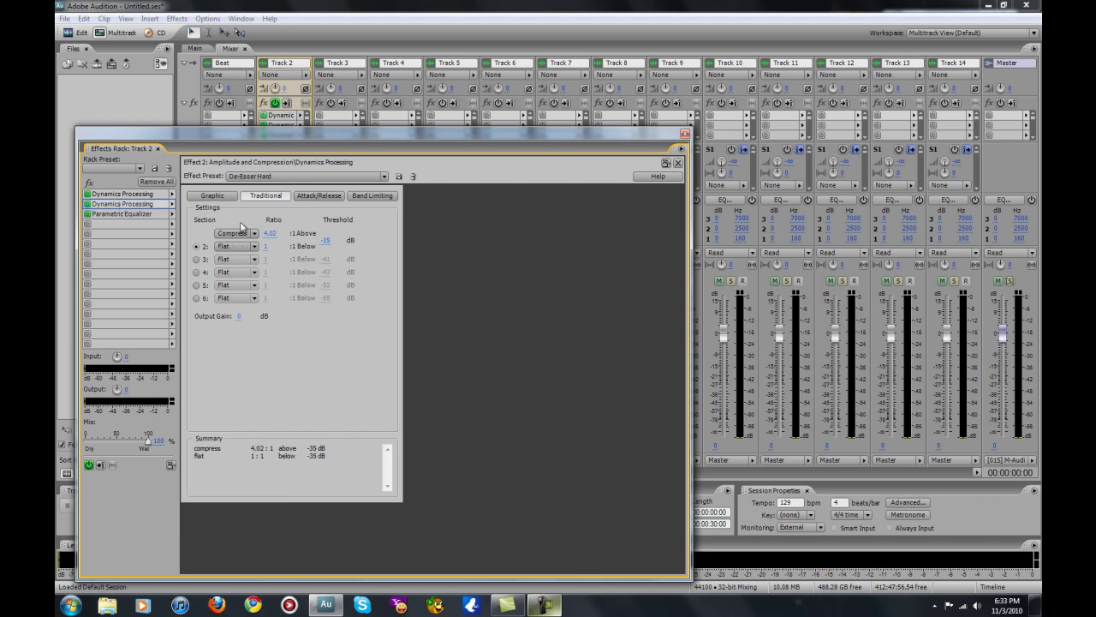
{"action": "left_click", "coordinate": [281, 176]}
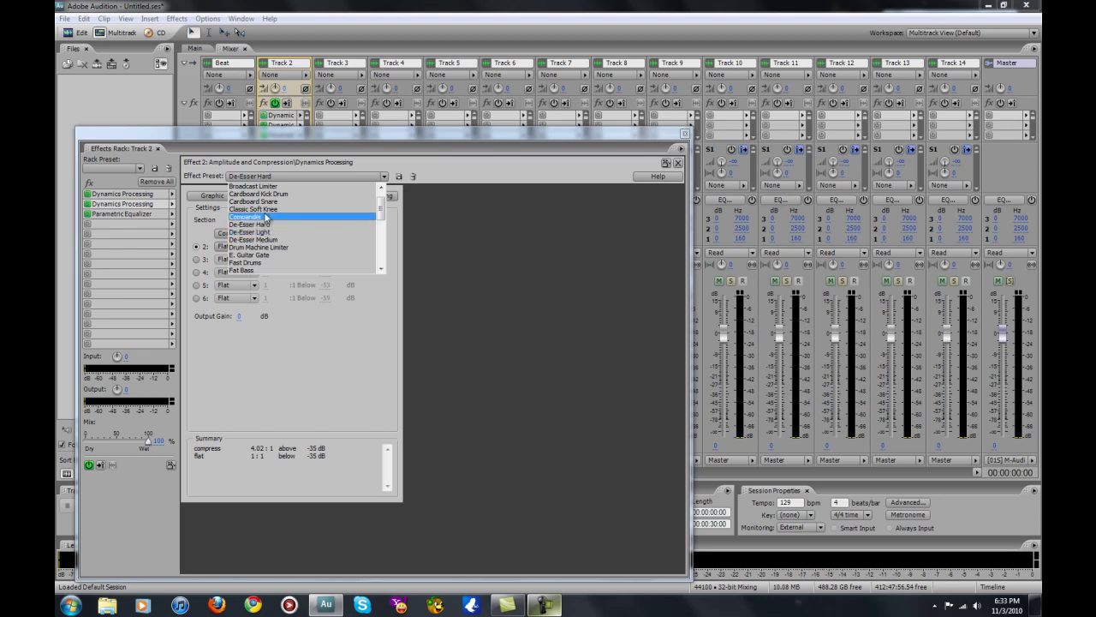
{"action": "left_click", "coordinate": [281, 225]}
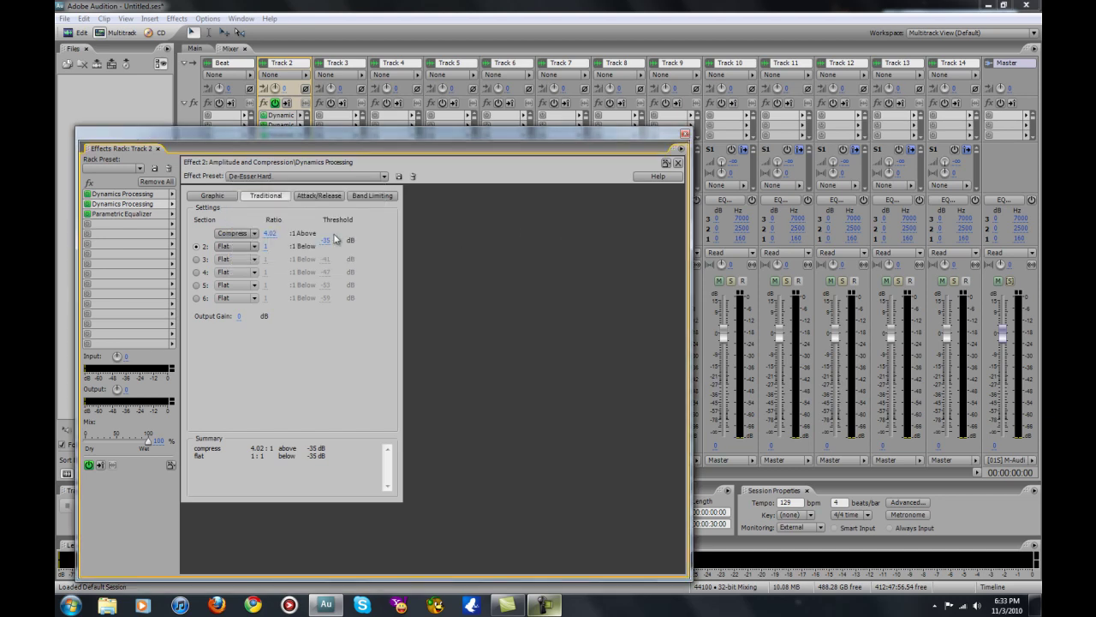
Step: Assign the Parametric Equalizer from Filter and EQ to Track 2's third effect slot with the Generic Hi-Pass preset
{"action": "left_click", "coordinate": [120, 214]}
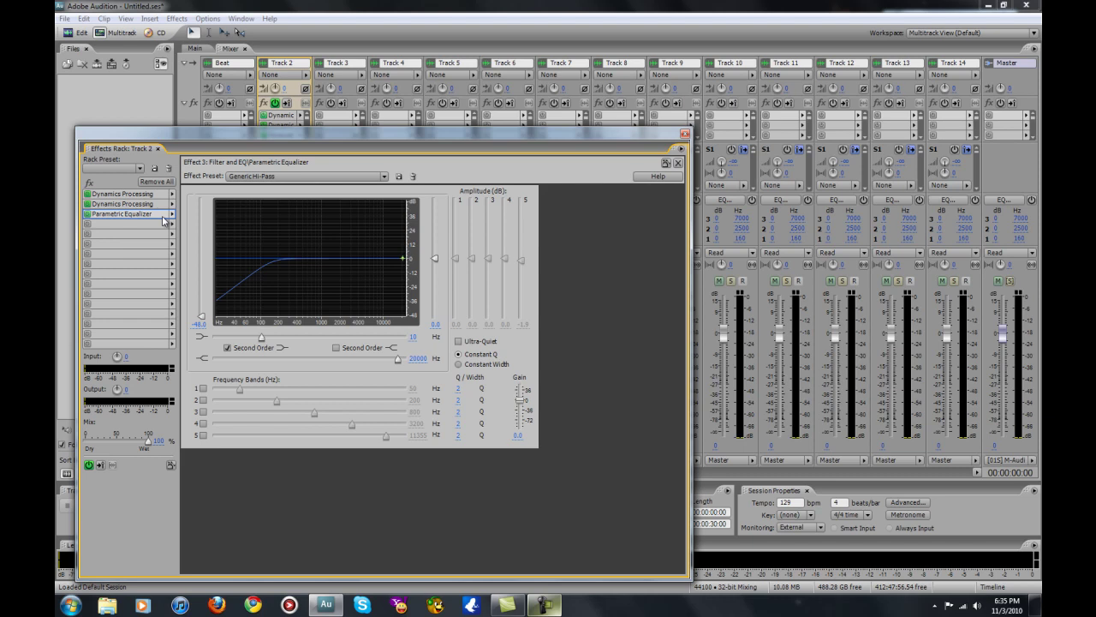
{"action": "left_click", "coordinate": [171, 215]}
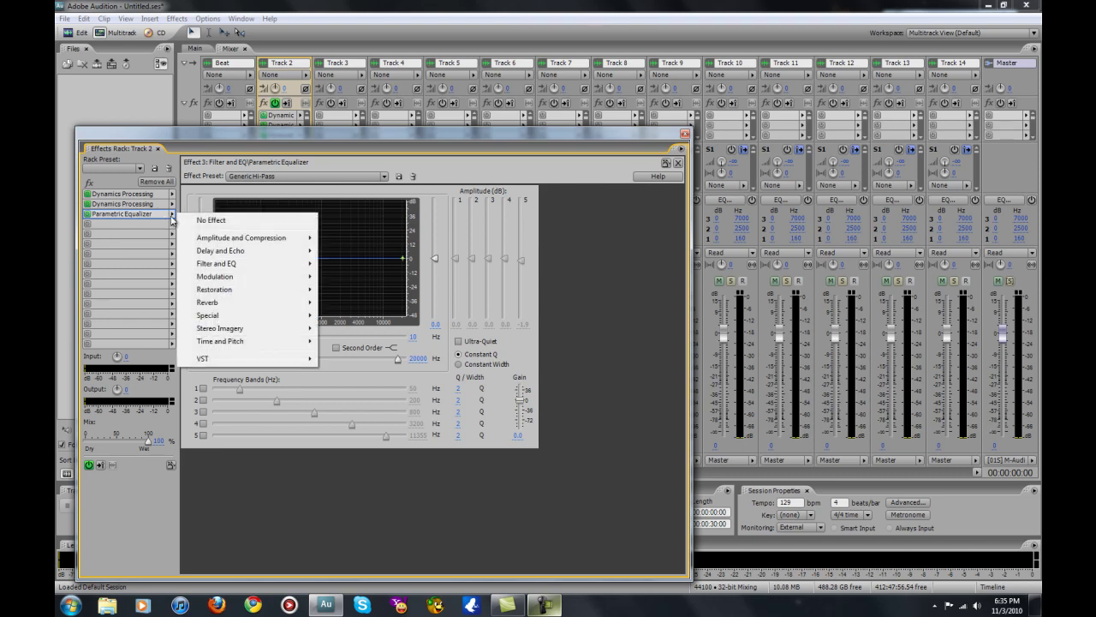
{"action": "mouse_move", "coordinate": [230, 263]}
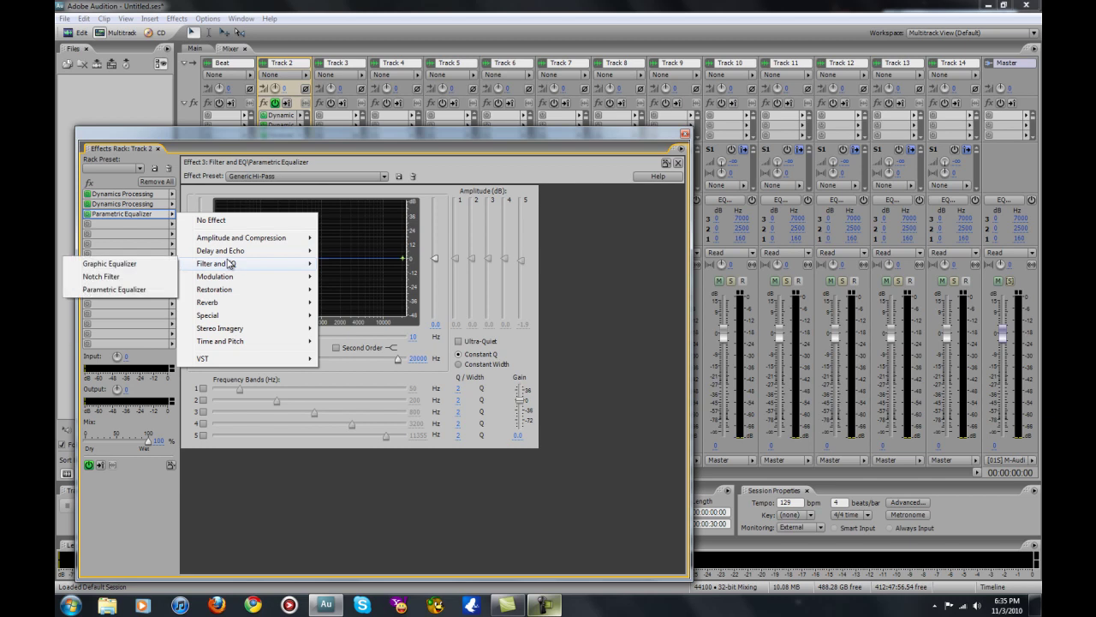
{"action": "left_click", "coordinate": [114, 290]}
{"action": "left_click", "coordinate": [288, 176]}
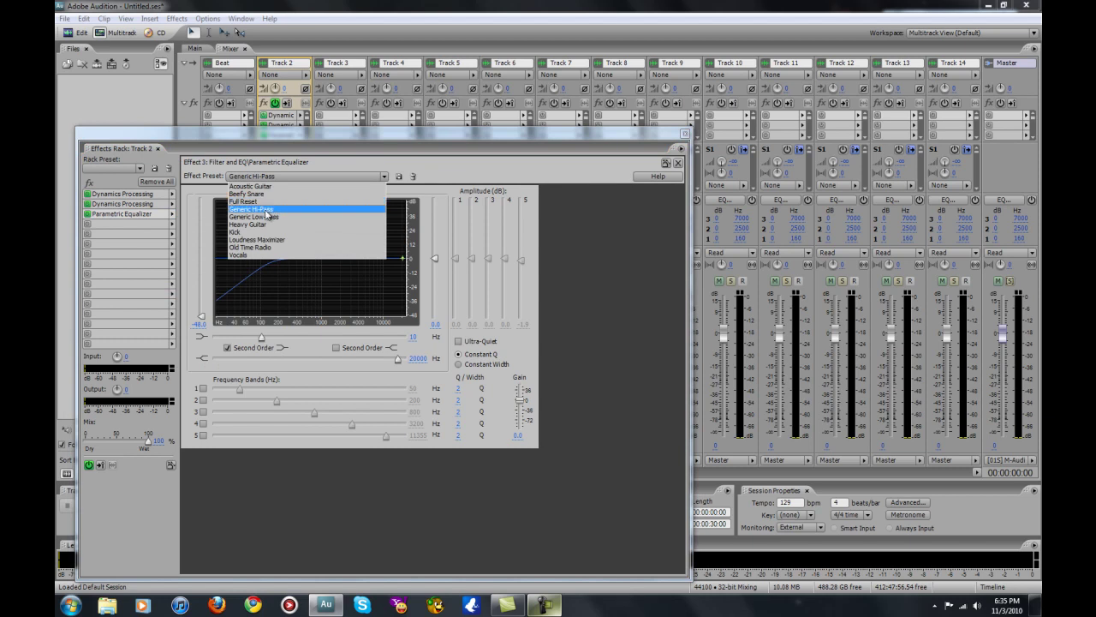
{"action": "left_click", "coordinate": [266, 211]}
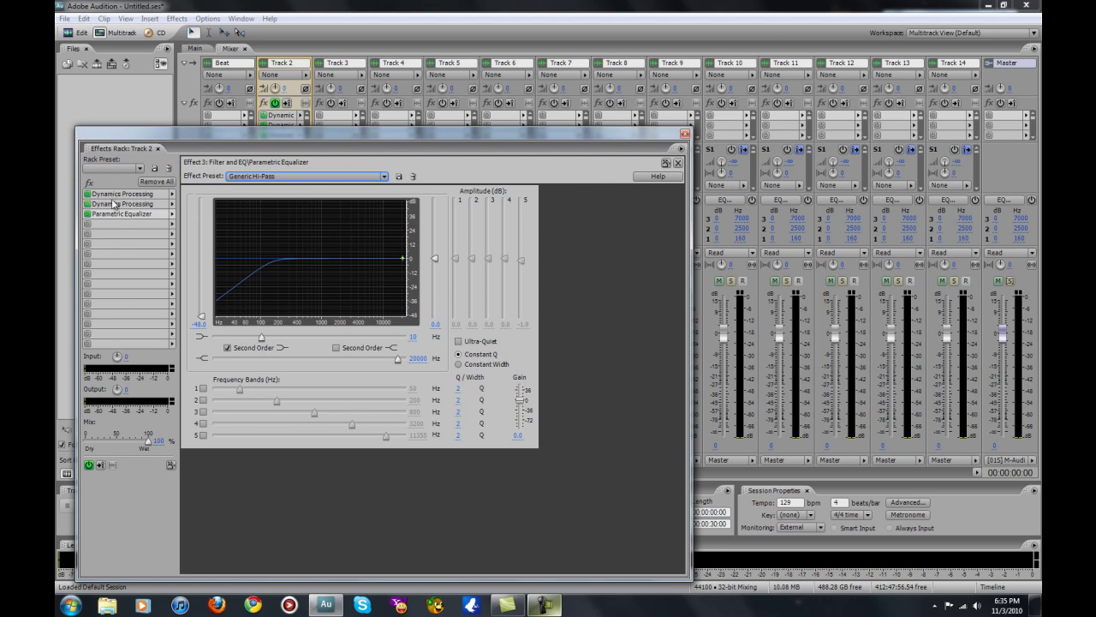
Step: Save Track 2's effects rack as the rack preset Vocals, overwriting the existing one, load it, and close the rack
{"action": "left_click", "coordinate": [154, 169]}
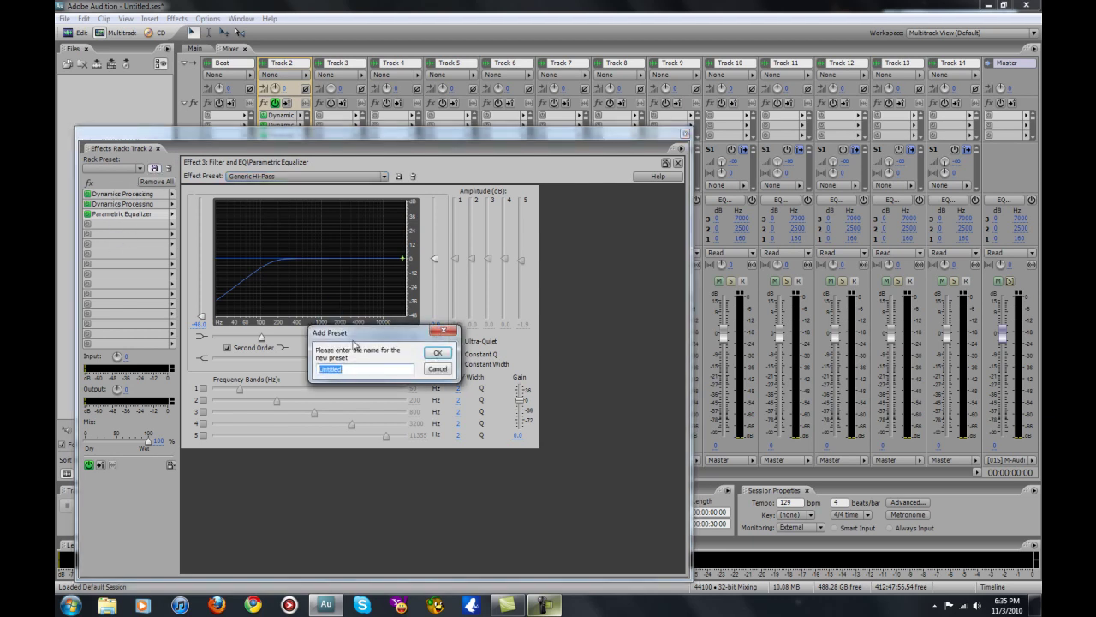
{"action": "key", "text": "BackSpace"}
{"action": "type", "text": "Vocals"}
{"action": "left_click", "coordinate": [437, 353]}
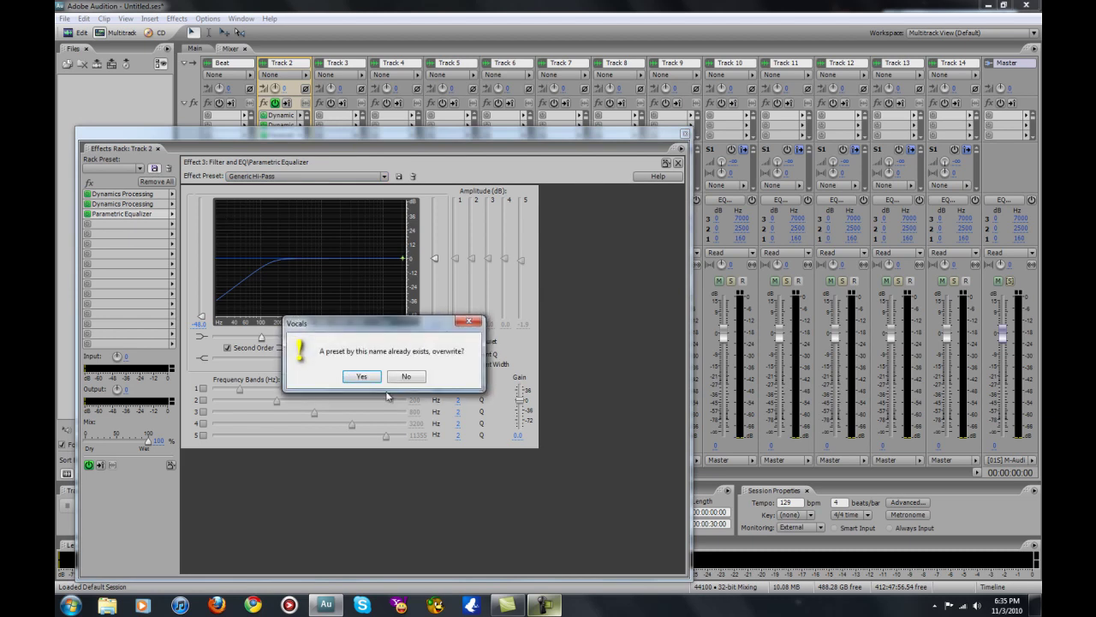
{"action": "left_click", "coordinate": [361, 376]}
{"action": "left_click", "coordinate": [136, 166]}
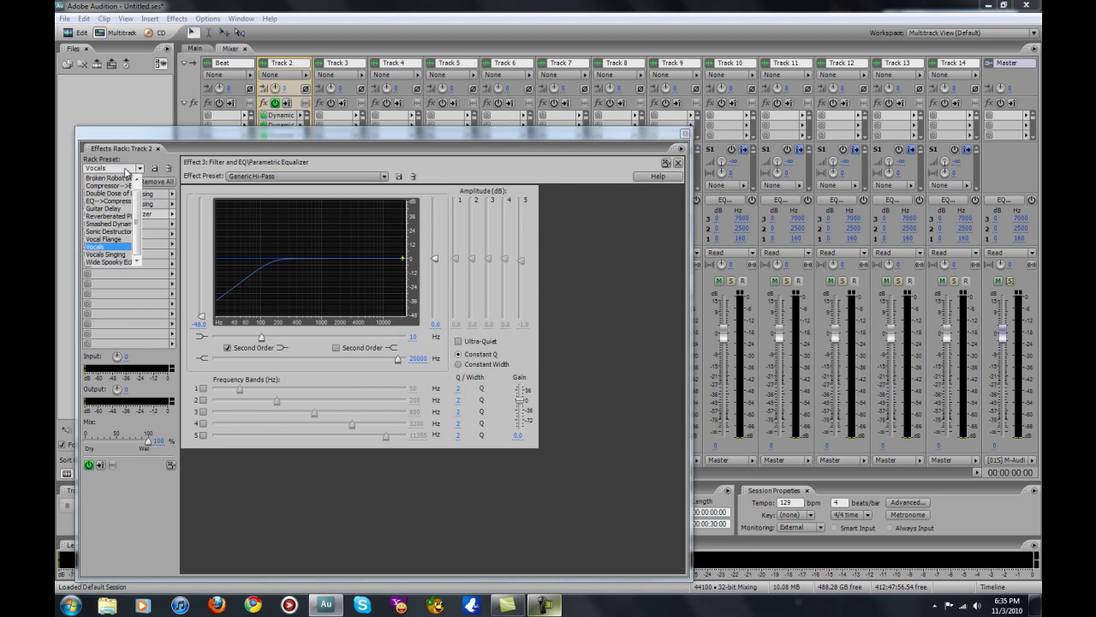
{"action": "left_click", "coordinate": [101, 246]}
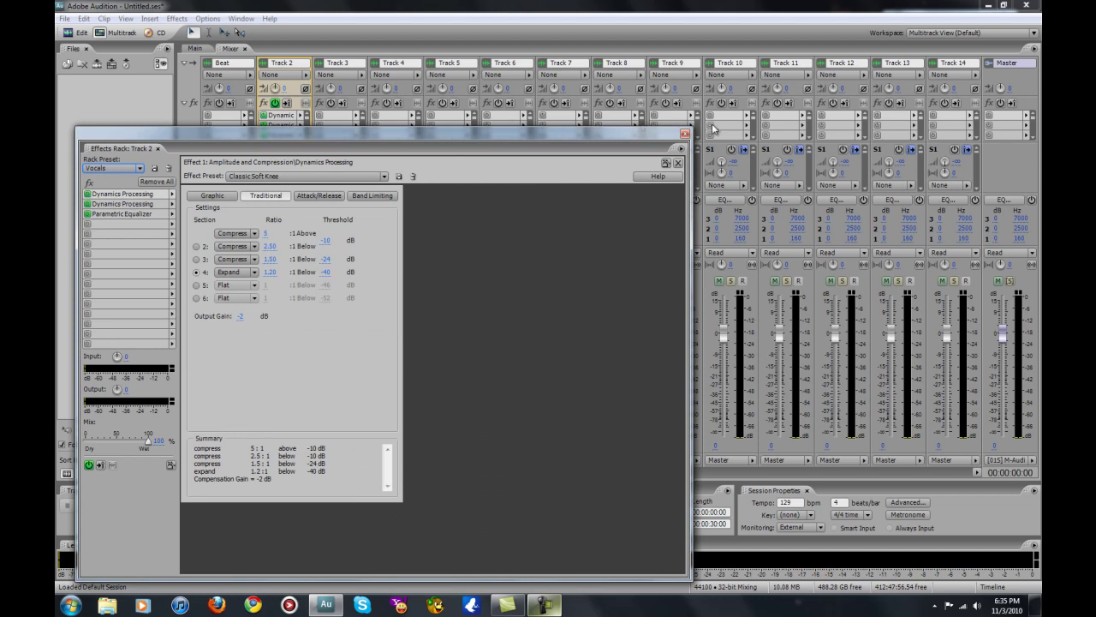
{"action": "left_click", "coordinate": [684, 133]}
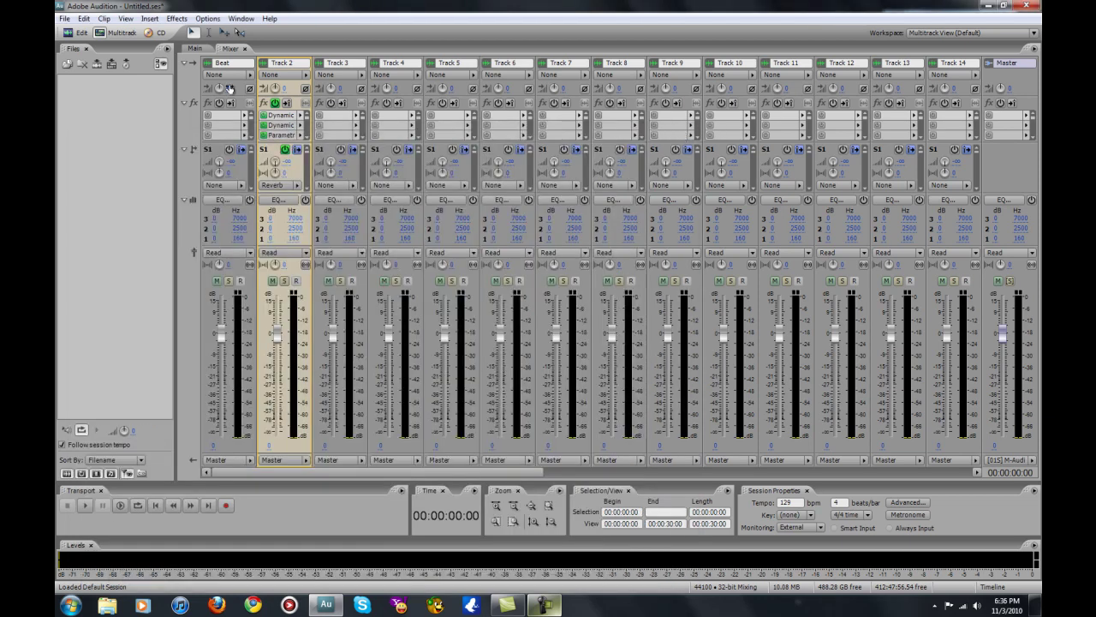
Step: Load the Vocals rack preset in the Effects Rack of Track 3 and close the rack
{"action": "right_click", "coordinate": [354, 117]}
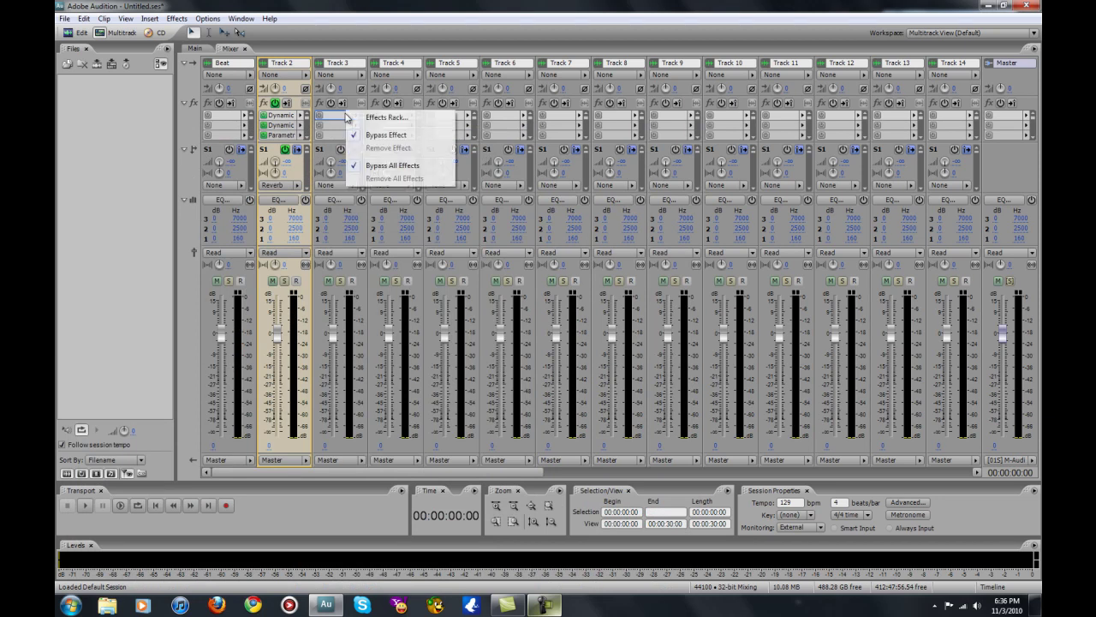
{"action": "left_click", "coordinate": [361, 121]}
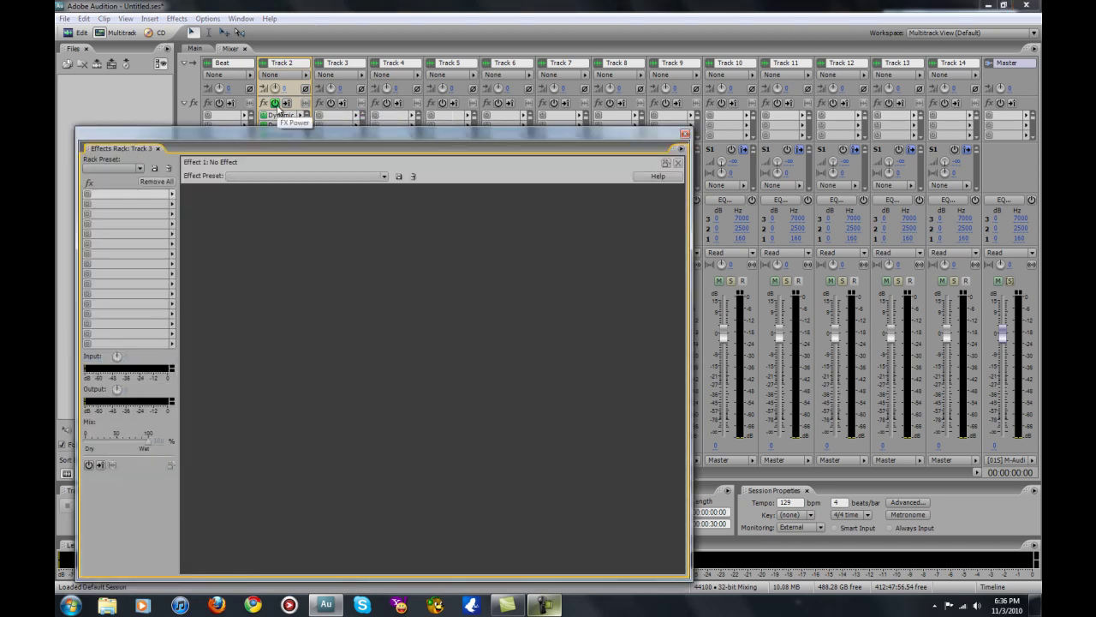
{"action": "left_click", "coordinate": [122, 168]}
{"action": "left_click", "coordinate": [107, 258]}
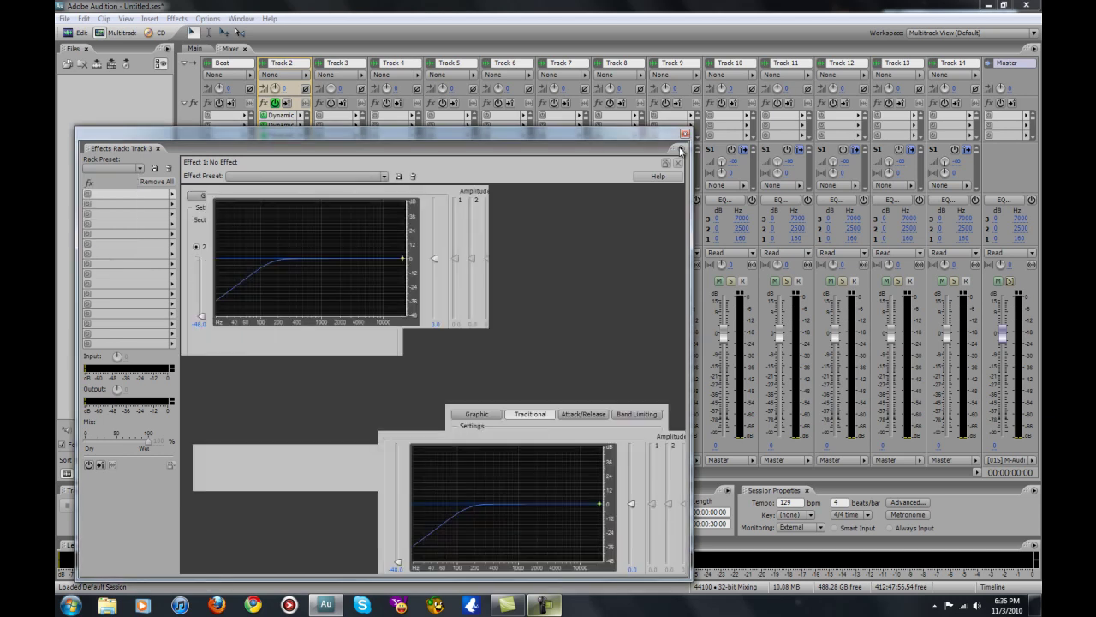
{"action": "left_click", "coordinate": [684, 134]}
Step: Apply the same Vocals rack preset to Track 4 through its Effects Rack, closing the rack when done
{"action": "right_click", "coordinate": [395, 121]}
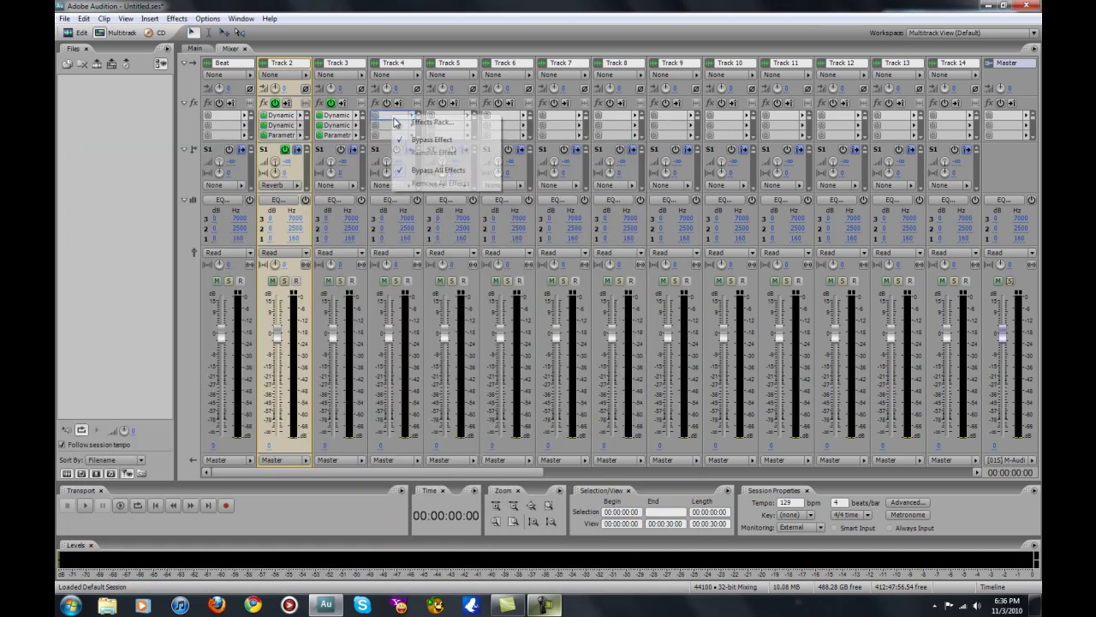
{"action": "left_click", "coordinate": [397, 122]}
{"action": "left_click", "coordinate": [111, 168]}
{"action": "left_click", "coordinate": [106, 262]}
{"action": "left_click", "coordinate": [684, 134]}
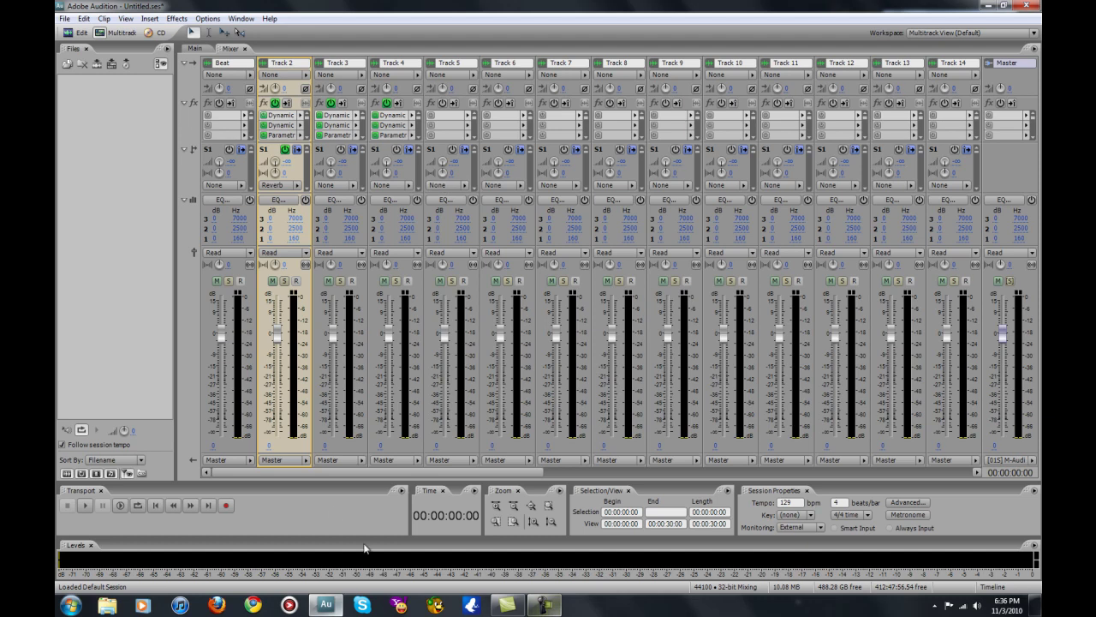
Step: Name the two bus tracks located before the Master track Reverb and Delay
{"action": "left_click_drag", "start_coordinate": [489, 472], "coordinate": [925, 477]}
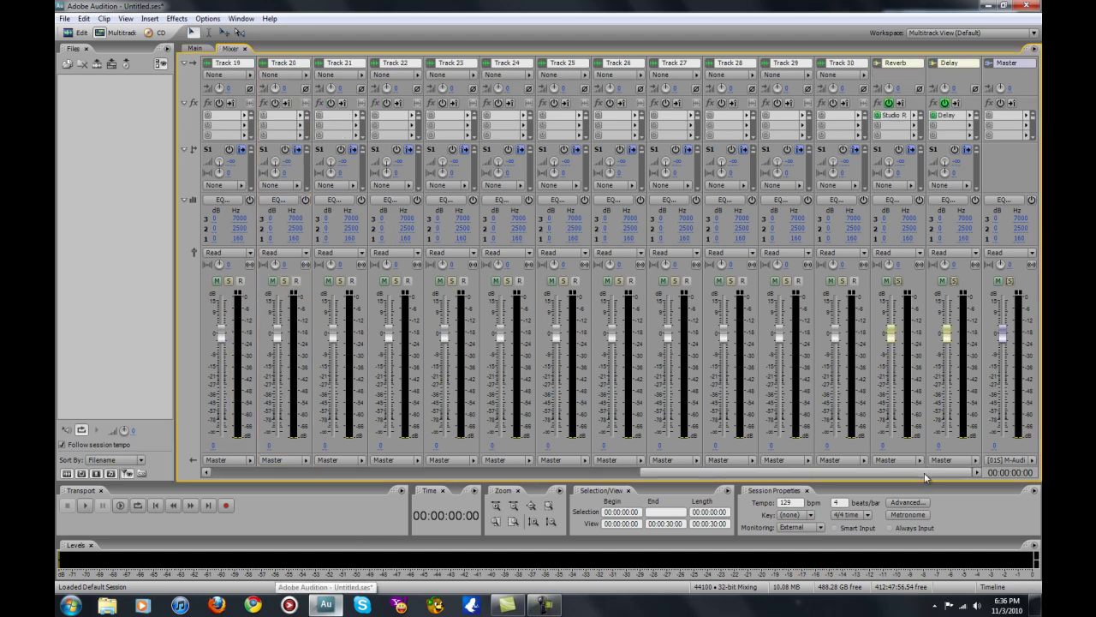
{"action": "double_click", "coordinate": [901, 65]}
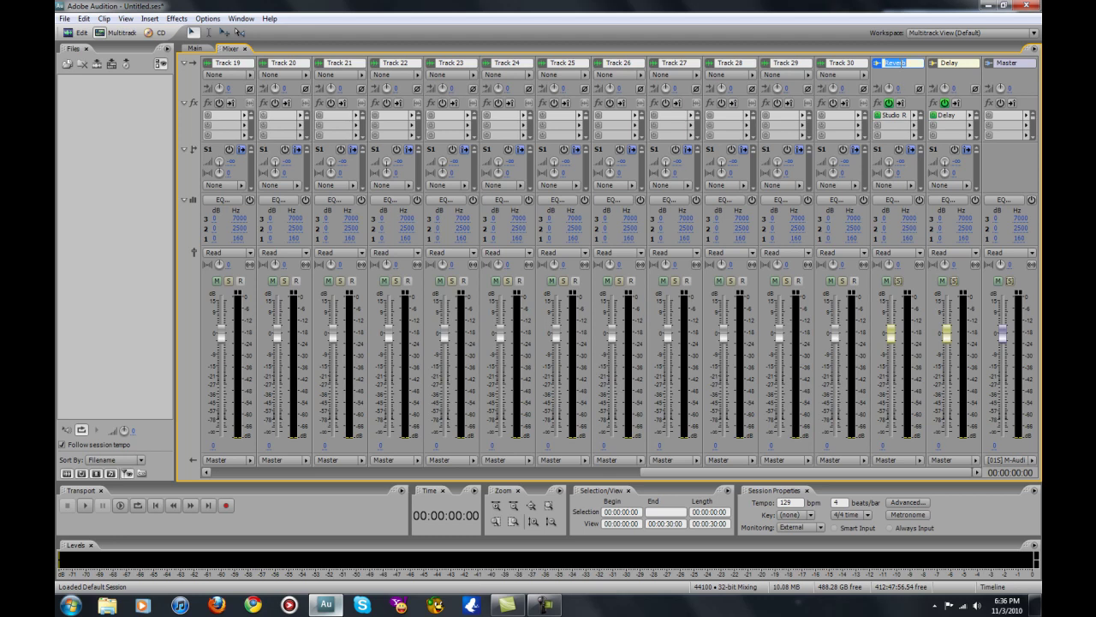
{"action": "type", "text": "Reverb"}
{"action": "key", "text": "Return"}
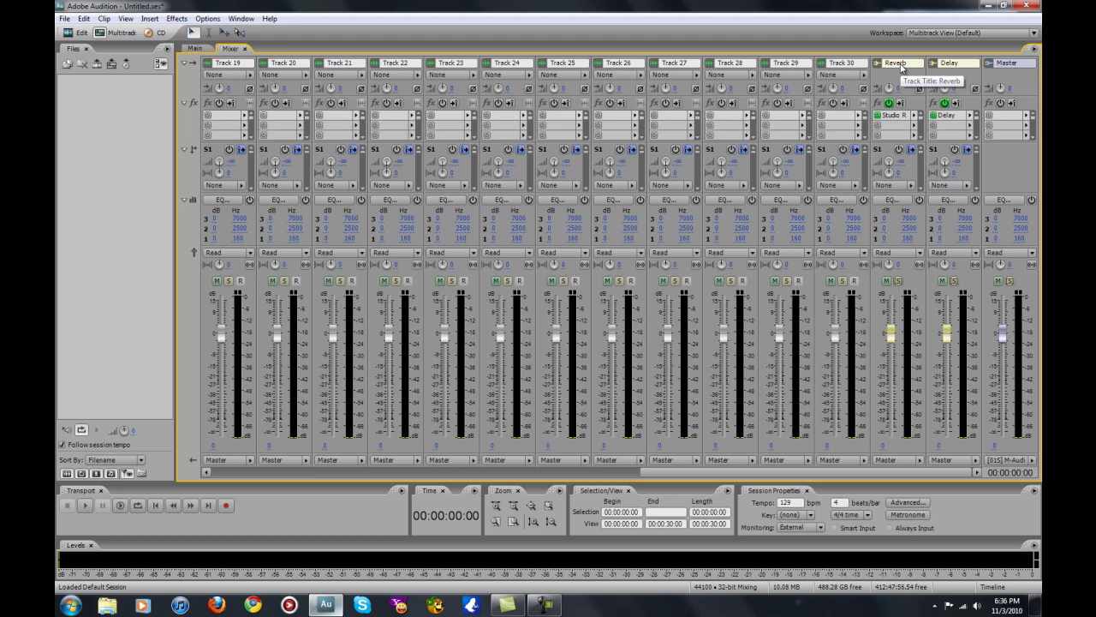
{"action": "left_click", "coordinate": [956, 65]}
{"action": "type", "text": "Delay"}
{"action": "key", "text": "Return"}
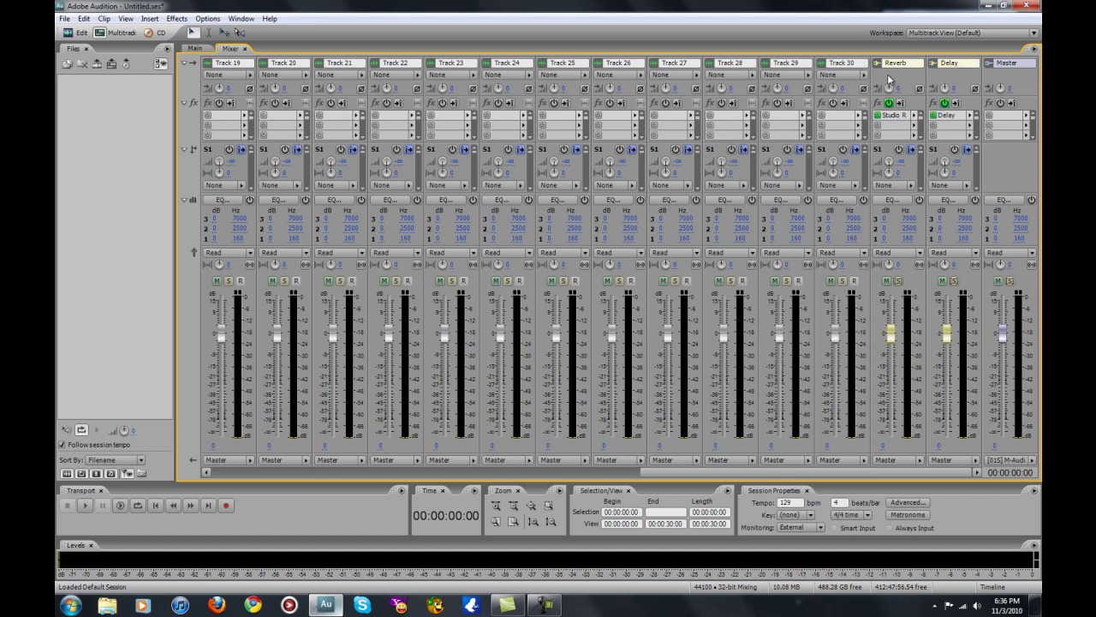
Step: Insert the Studio Reverb effect on the Reverb bus, choose the Mastering Reverb preset, and close the rack
{"action": "left_click", "coordinate": [903, 115]}
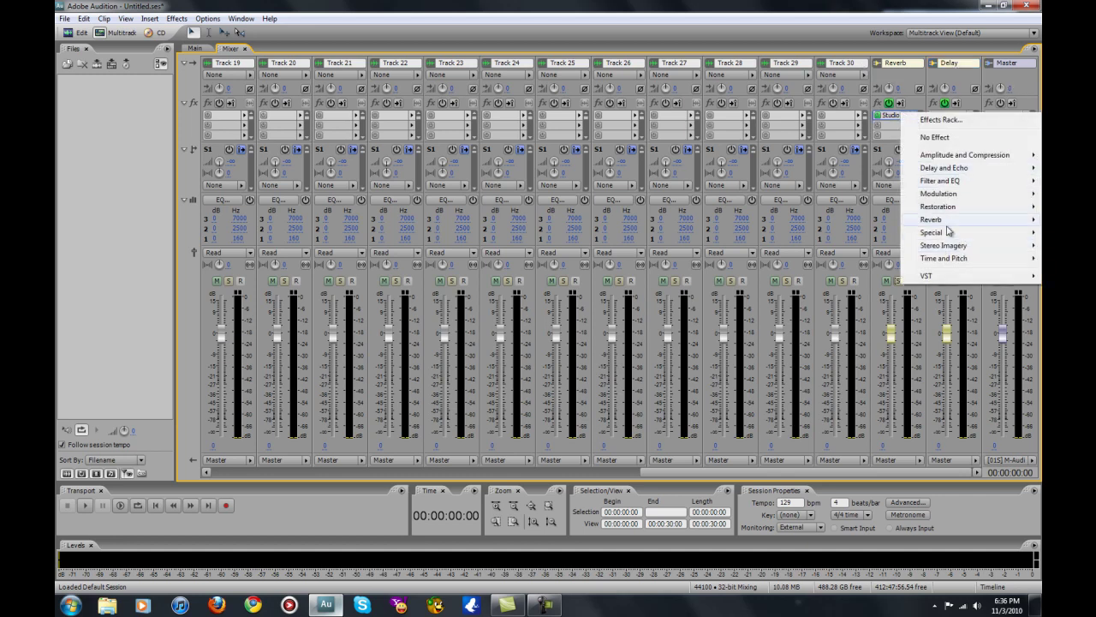
{"action": "mouse_move", "coordinate": [955, 222]}
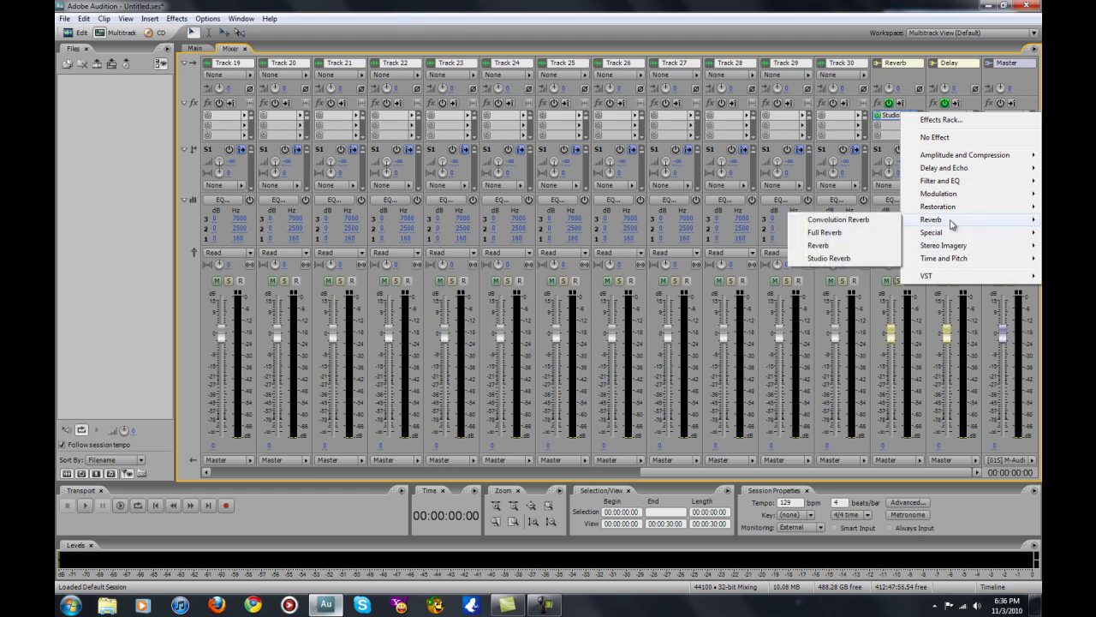
{"action": "left_click", "coordinate": [829, 258]}
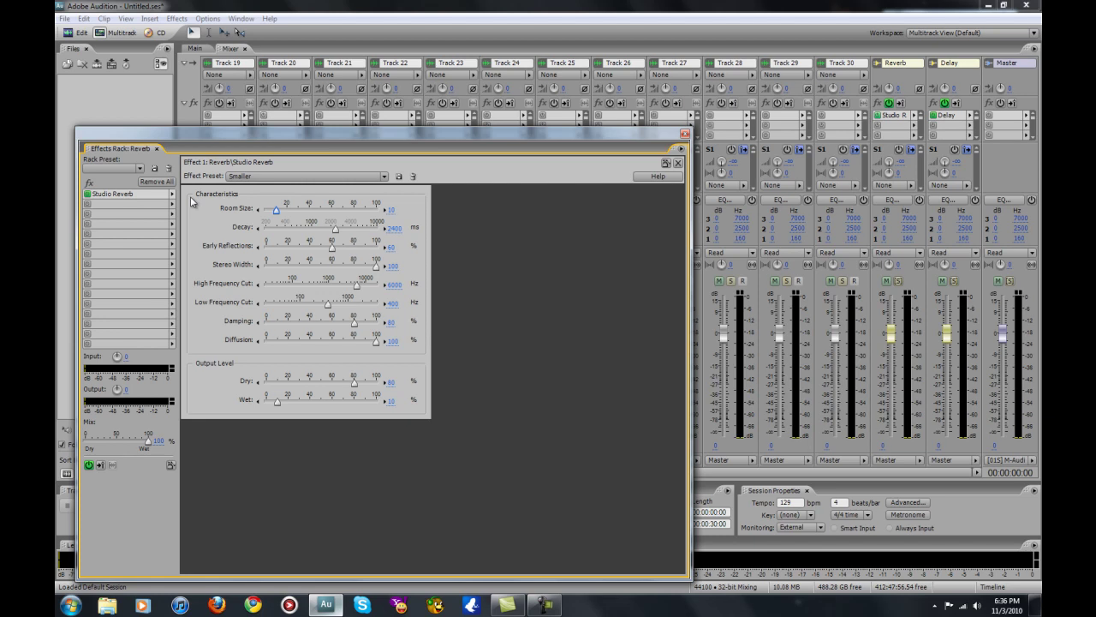
{"action": "left_click", "coordinate": [311, 177]}
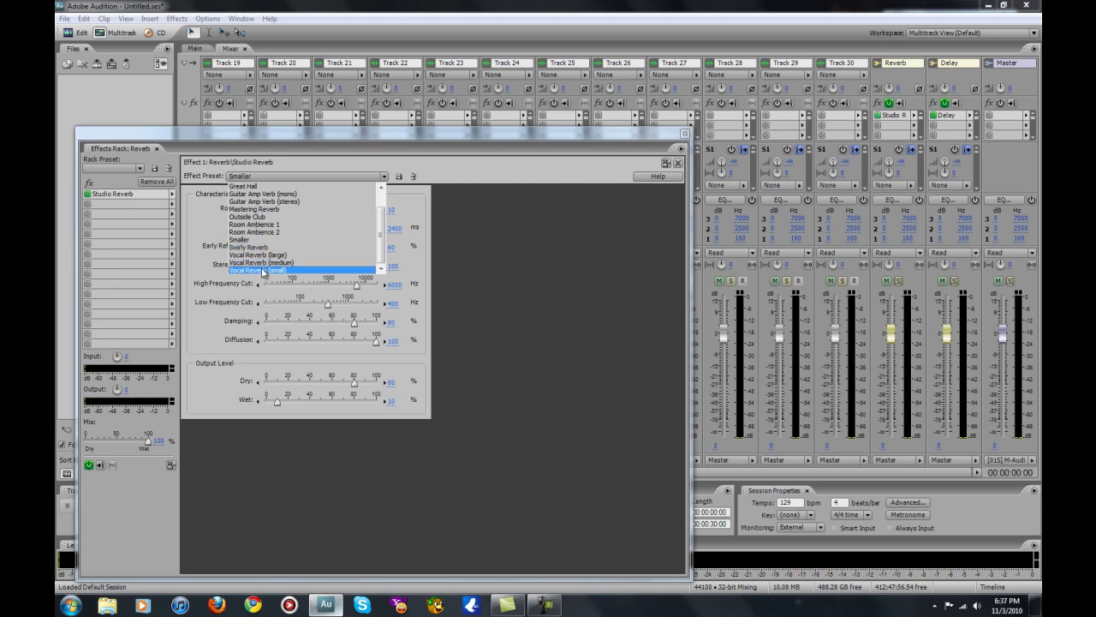
{"action": "left_click", "coordinate": [260, 210]}
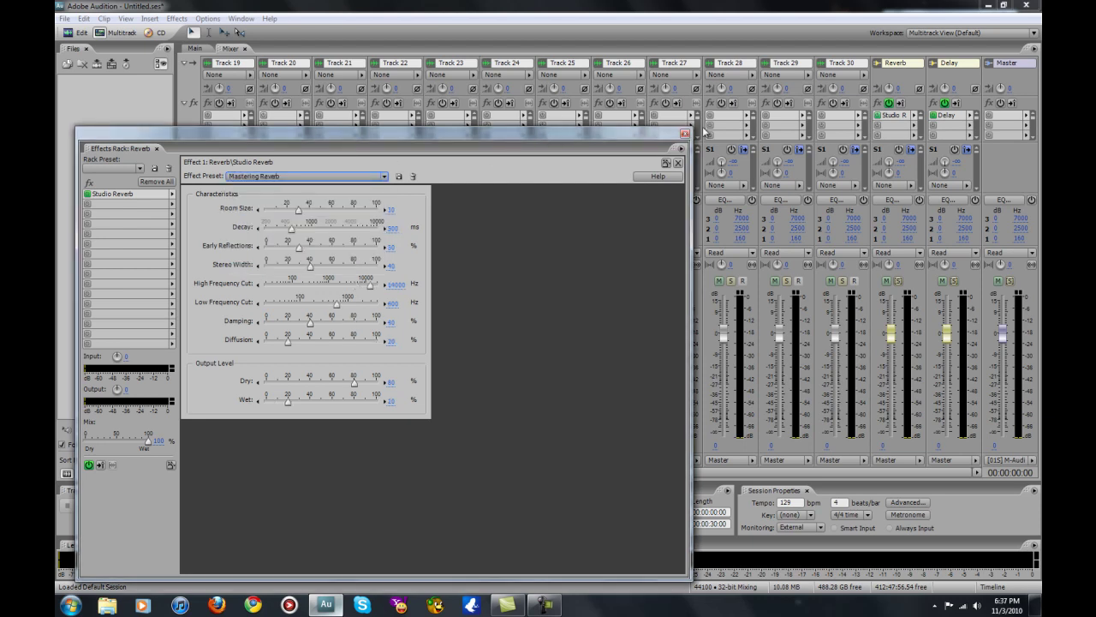
{"action": "left_click", "coordinate": [685, 133]}
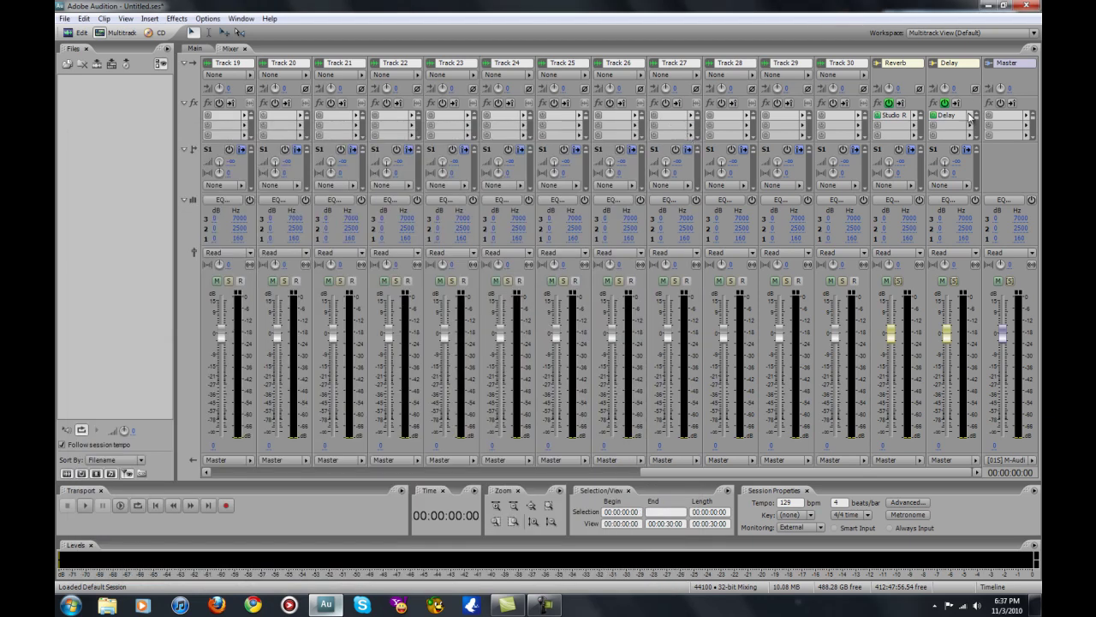
Step: Replace the Delay bus's first effect with Echo and choose the Formant Delay preset
{"action": "left_click", "coordinate": [971, 114]}
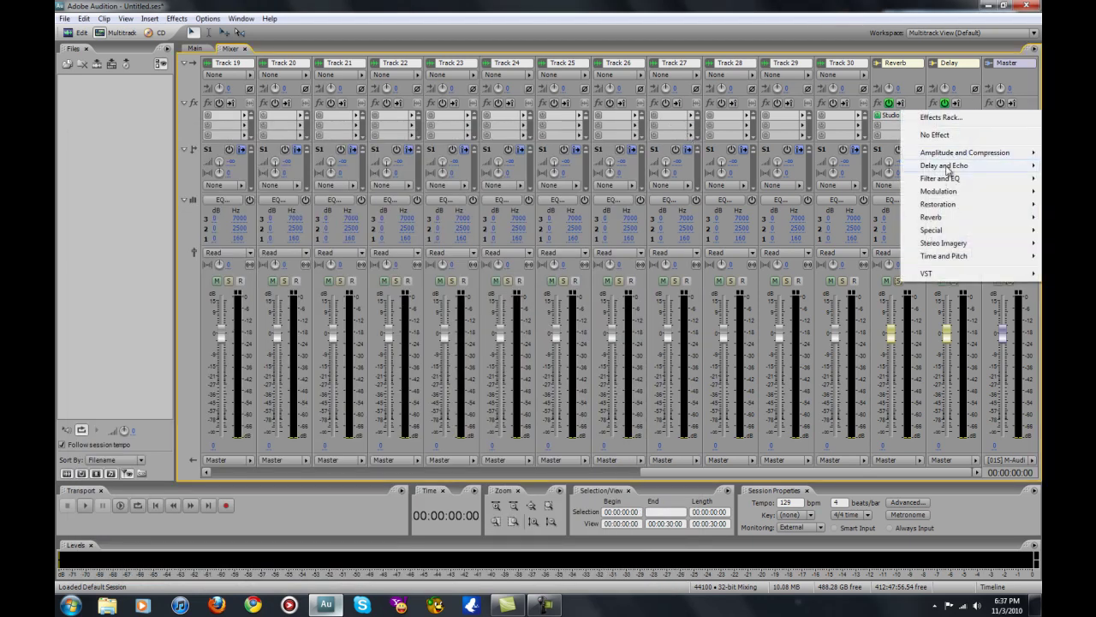
{"action": "mouse_move", "coordinate": [949, 171]}
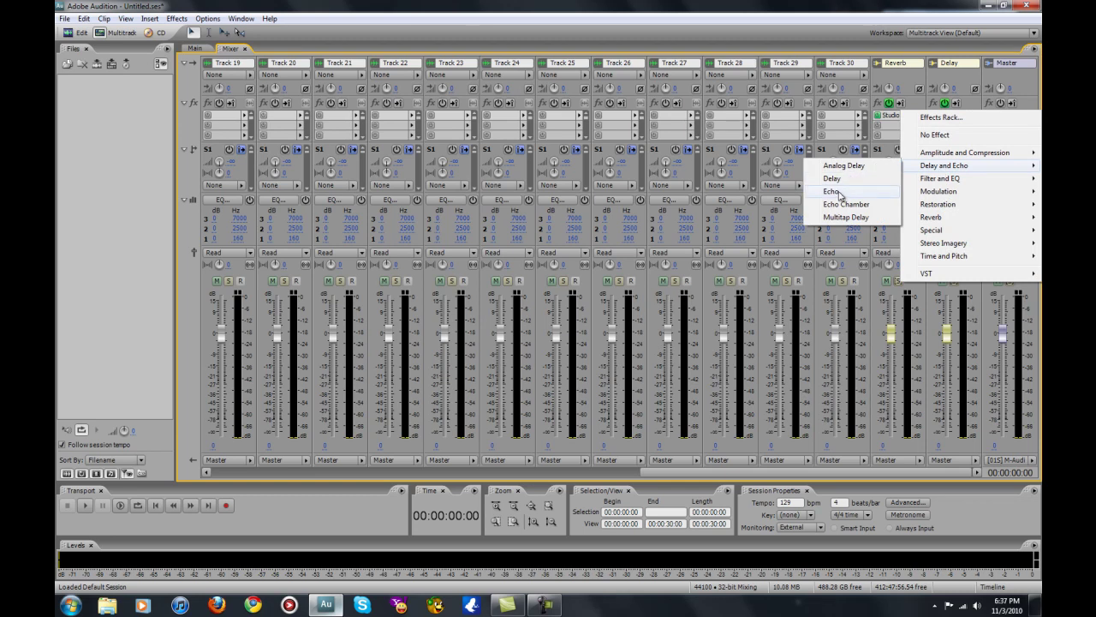
{"action": "left_click", "coordinate": [833, 191]}
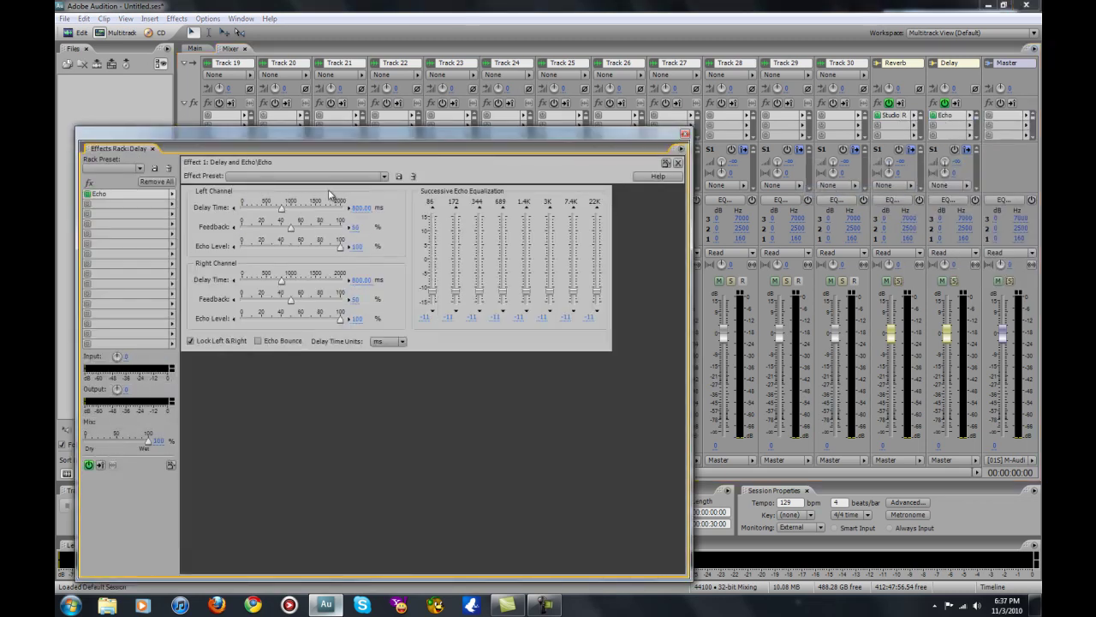
{"action": "left_click", "coordinate": [331, 176]}
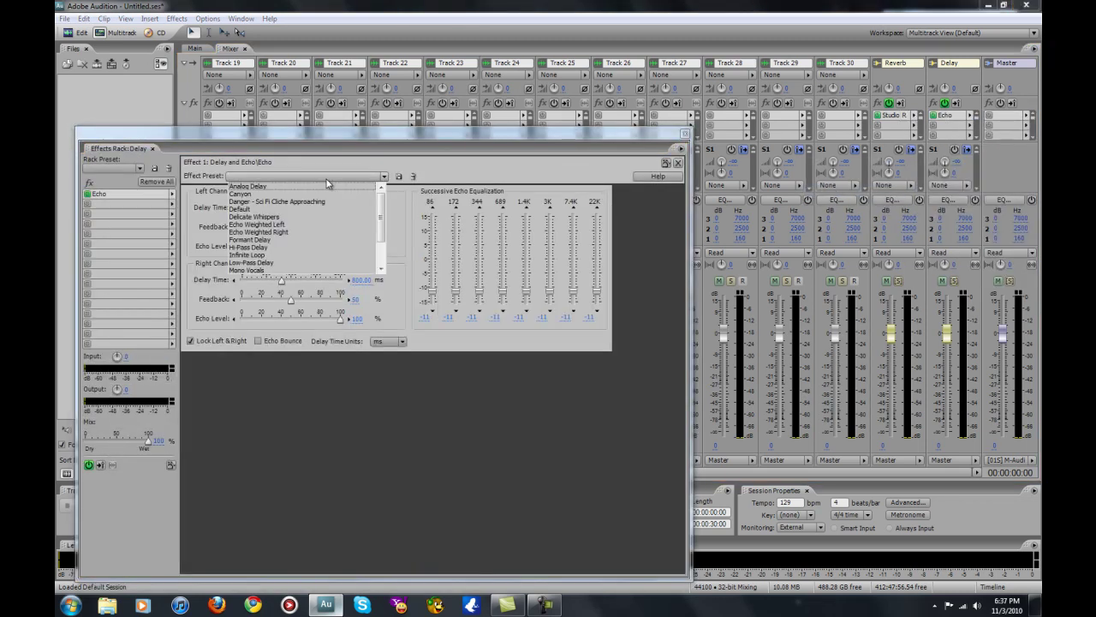
{"action": "left_click", "coordinate": [277, 242]}
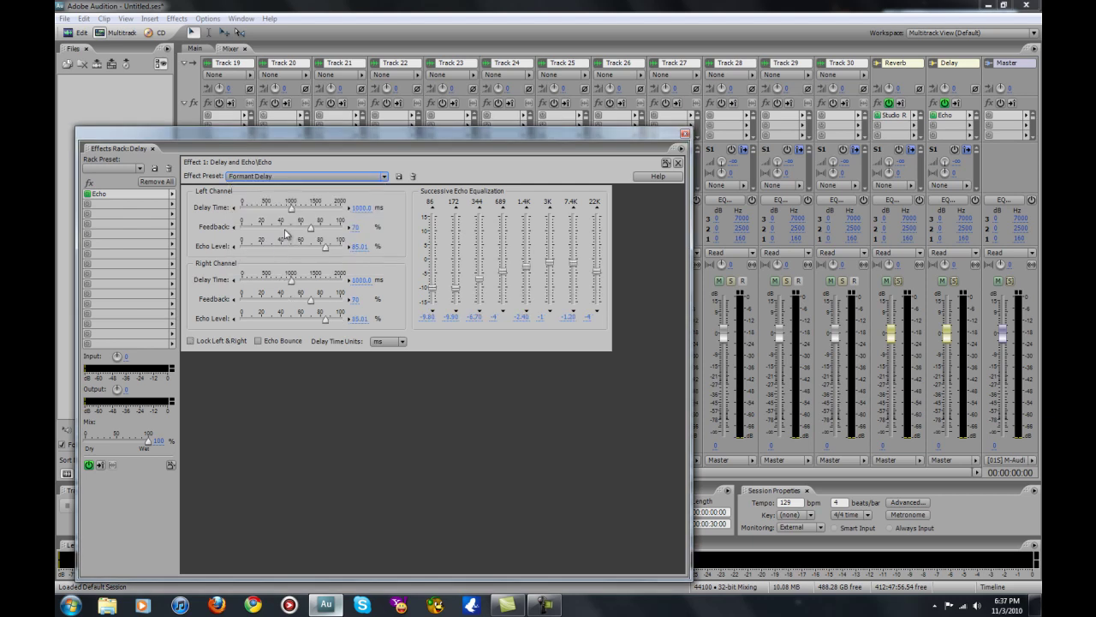
Step: Lock the Echo effect's left and right channels, set Feedback to 50% and Echo Level to 100%, and close the rack
{"action": "left_click", "coordinate": [362, 210]}
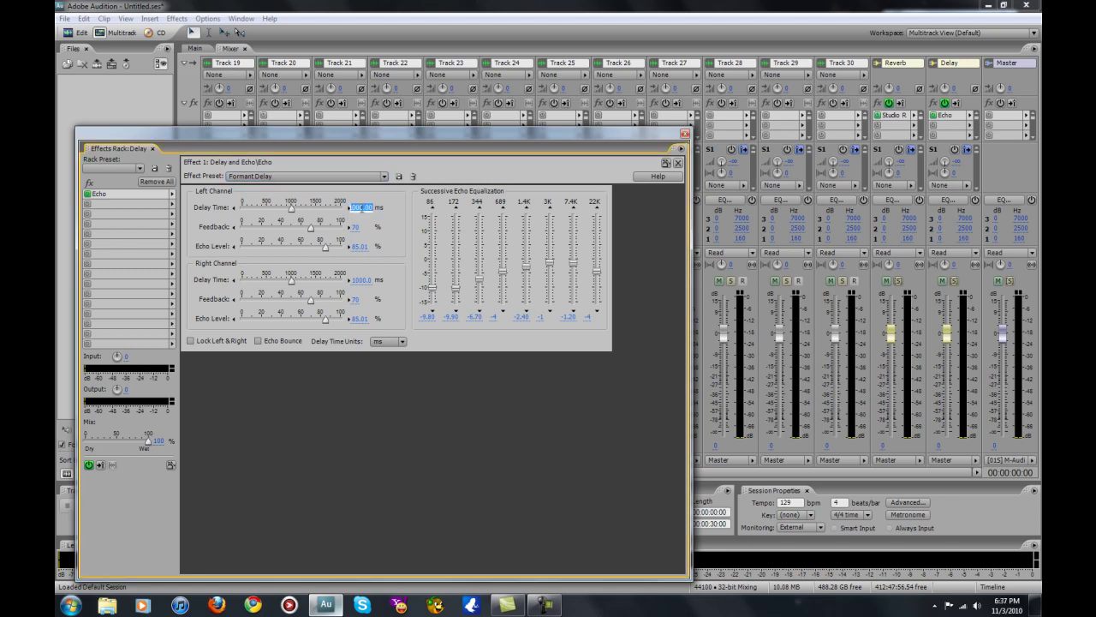
{"action": "left_click", "coordinate": [192, 343]}
{"action": "left_click", "coordinate": [356, 227]}
{"action": "type", "text": "50"}
{"action": "key", "text": "Return"}
{"action": "left_click", "coordinate": [358, 246]}
{"action": "type", "text": "100"}
{"action": "key", "text": "Return"}
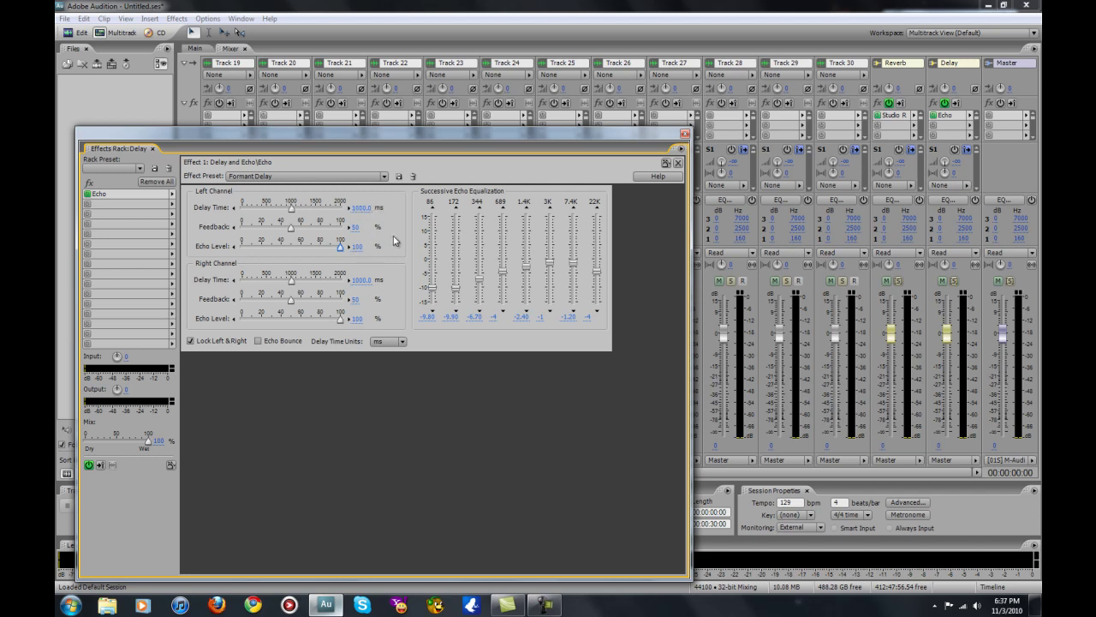
{"action": "left_click", "coordinate": [365, 208]}
{"action": "left_click", "coordinate": [684, 134]}
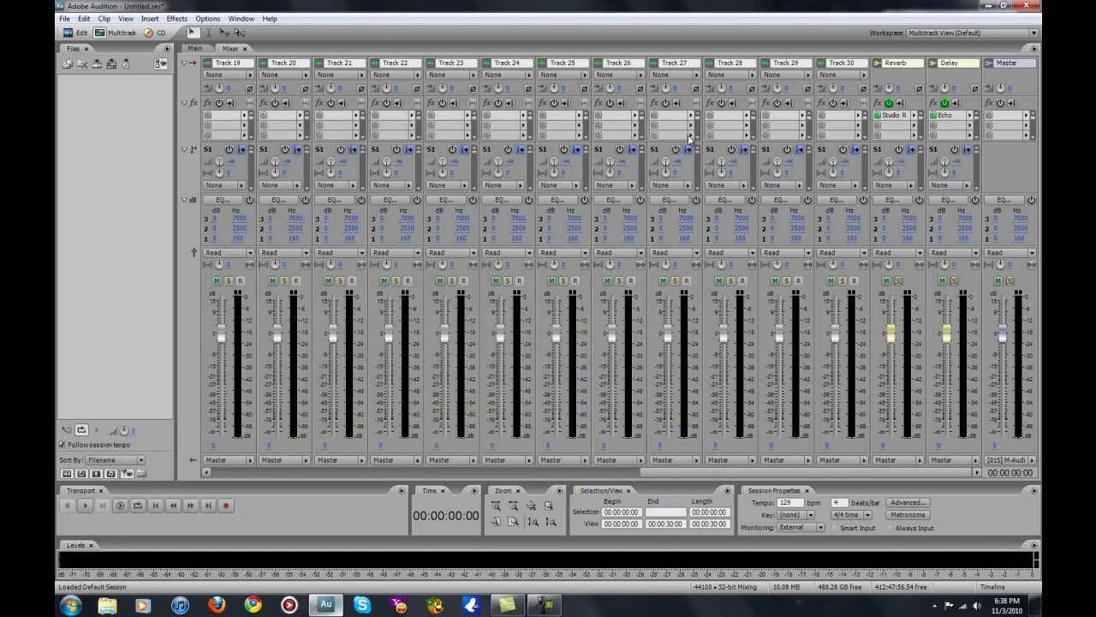
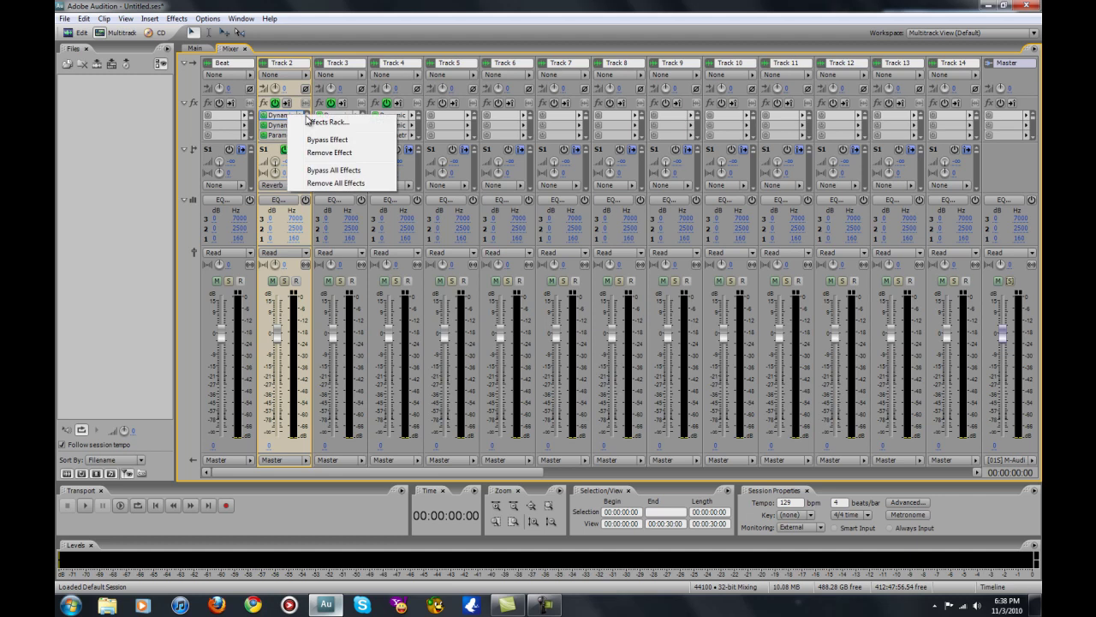
Step: Review the effects in Track 2's effects rack, close it, and look through the effect slots in the Mixer
{"action": "left_click", "coordinate": [308, 119]}
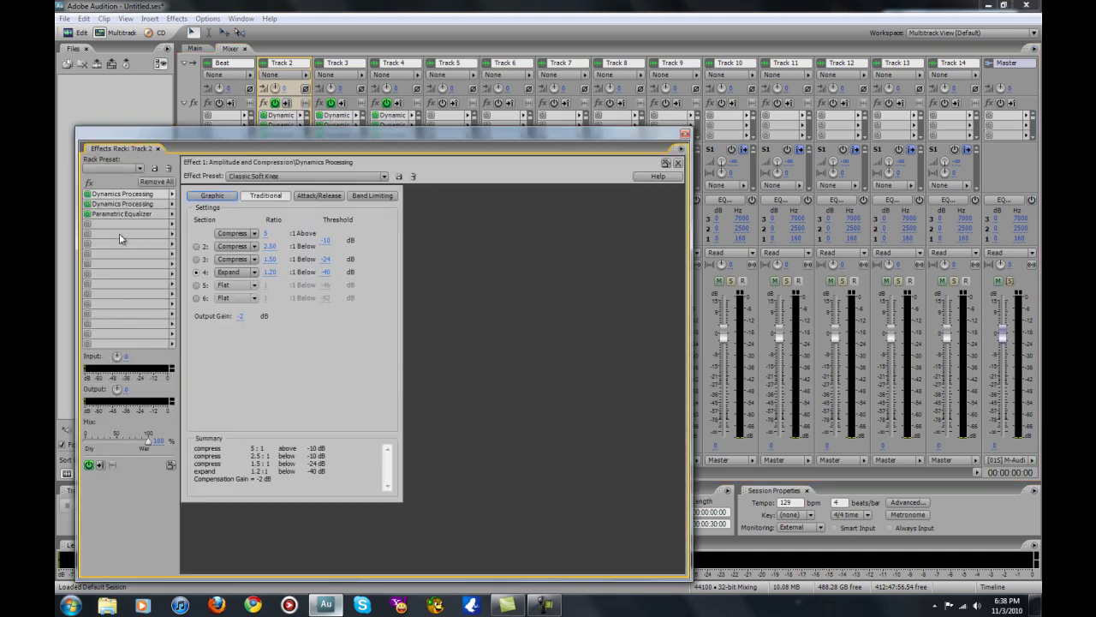
{"action": "left_click", "coordinate": [684, 134]}
{"action": "left_click_drag", "start_coordinate": [493, 472], "coordinate": [925, 472]}
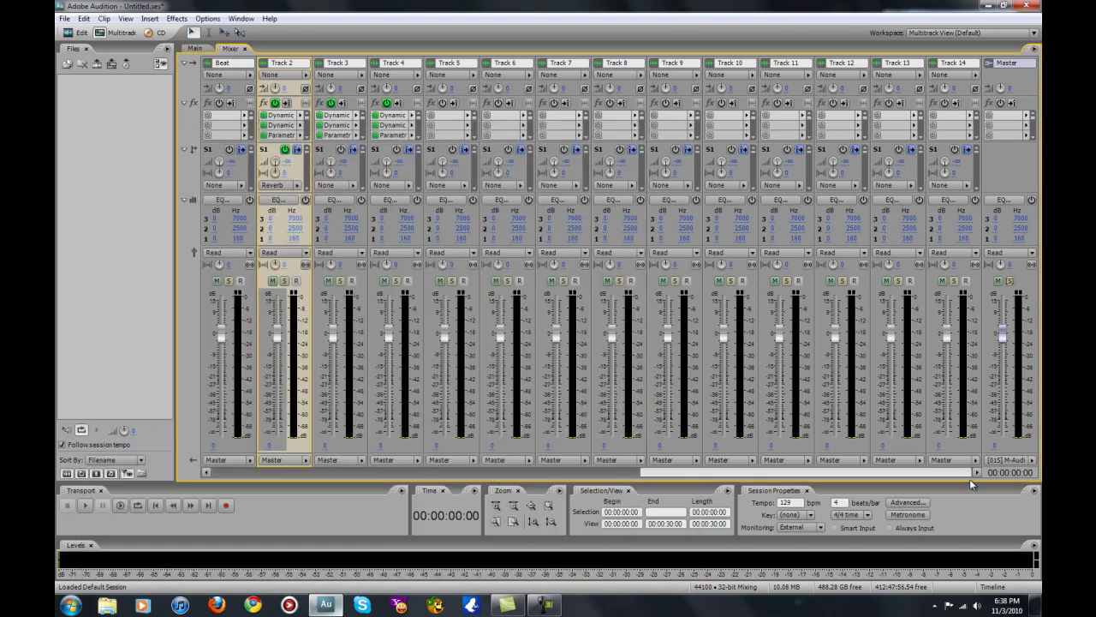
{"action": "left_click_drag", "start_coordinate": [771, 471], "coordinate": [338, 471]}
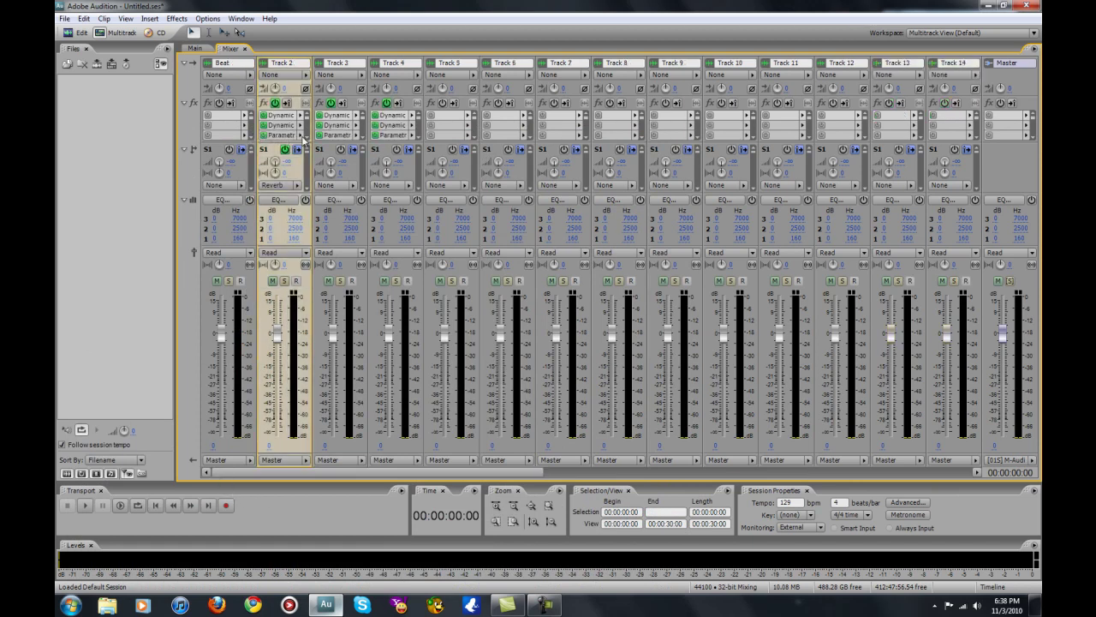
{"action": "left_click", "coordinate": [282, 137]}
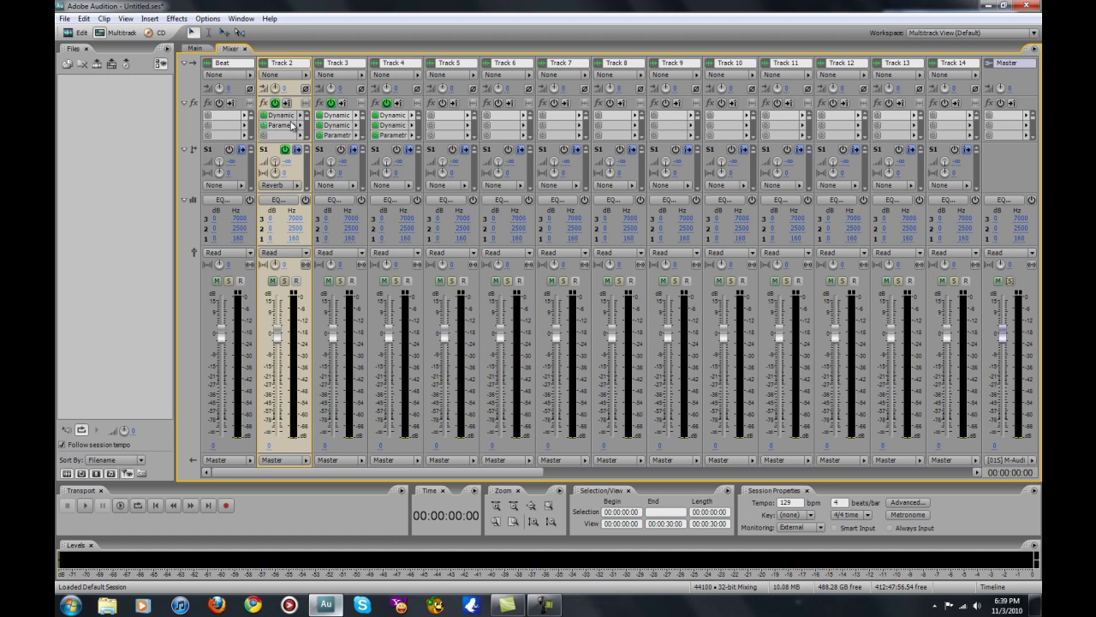
Step: Add two bus tracks to the session after the last track
{"action": "left_click_drag", "start_coordinate": [471, 472], "coordinate": [1009, 462]}
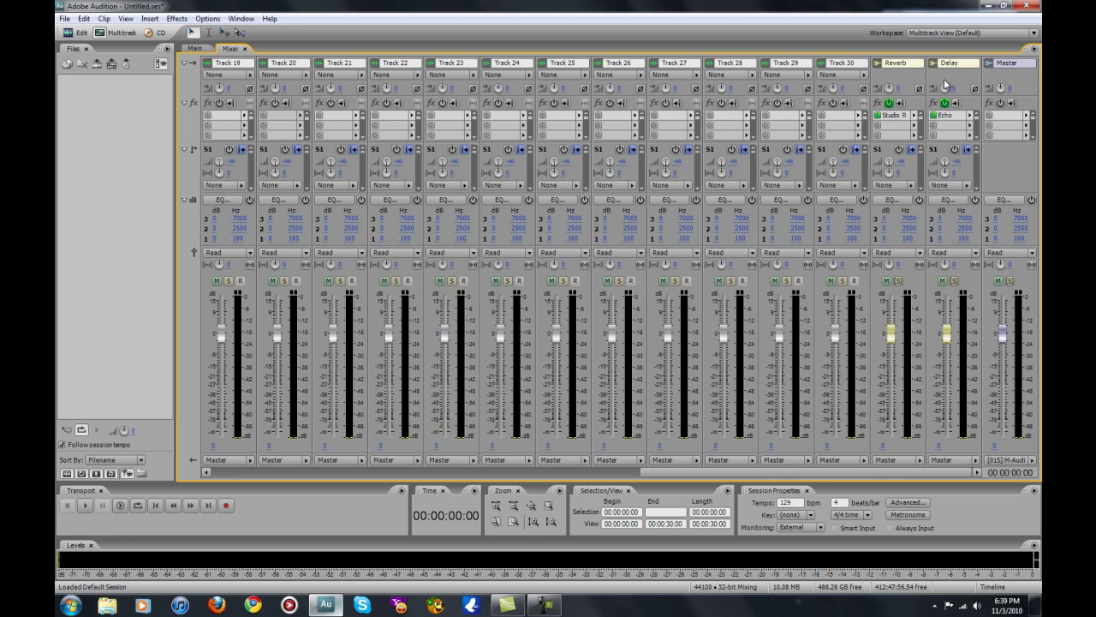
{"action": "left_click", "coordinate": [150, 19]}
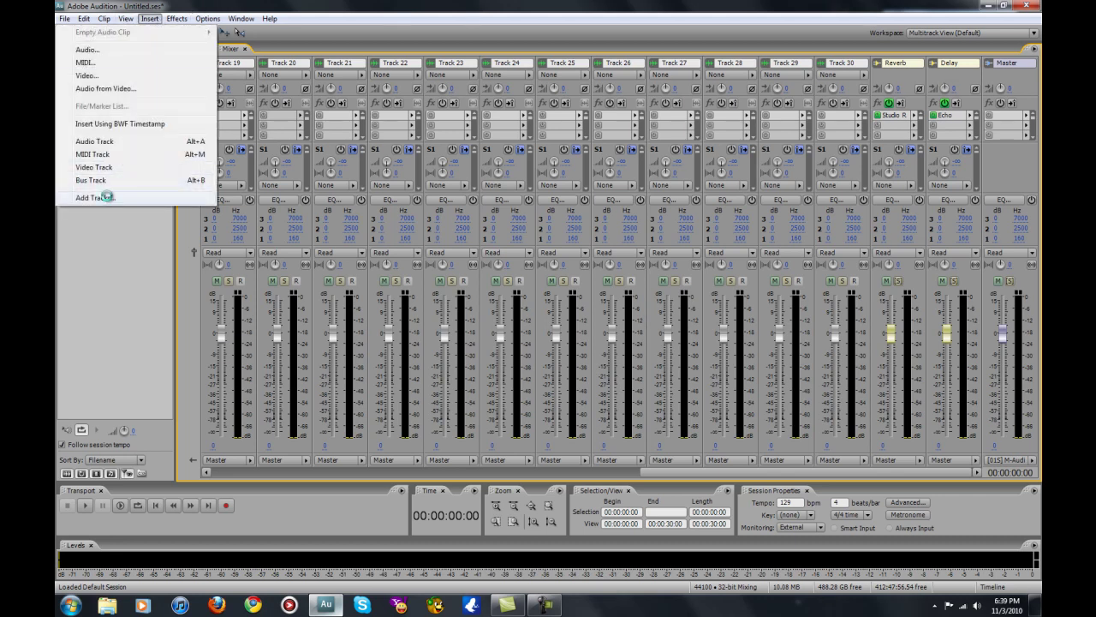
{"action": "left_click", "coordinate": [95, 197]}
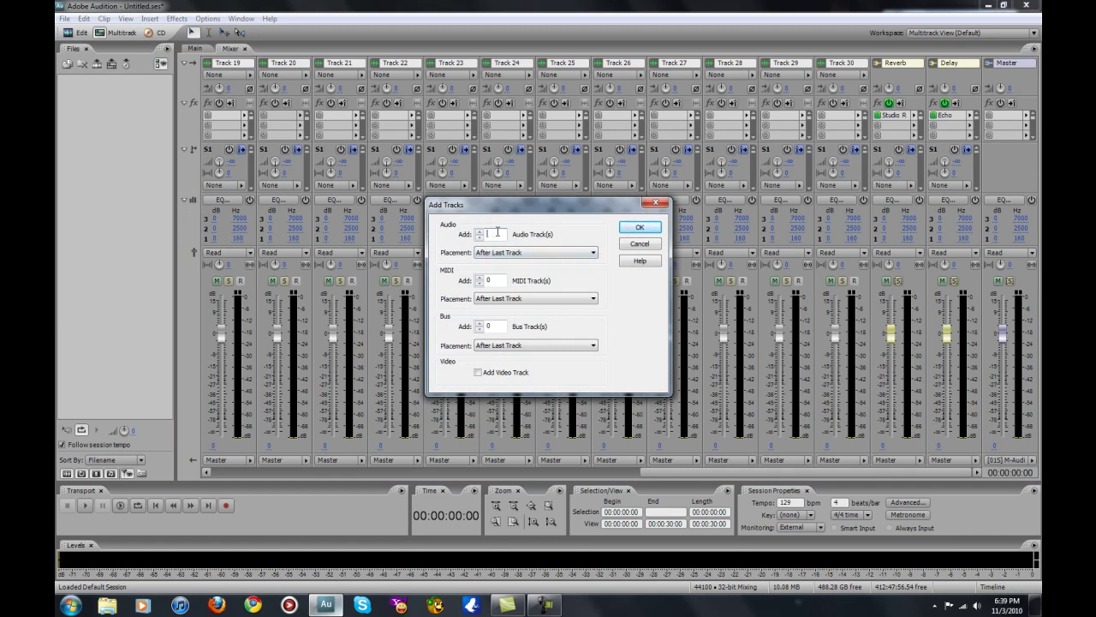
{"action": "left_click", "coordinate": [495, 324]}
{"action": "type", "text": "2"}
{"action": "left_click", "coordinate": [641, 229]}
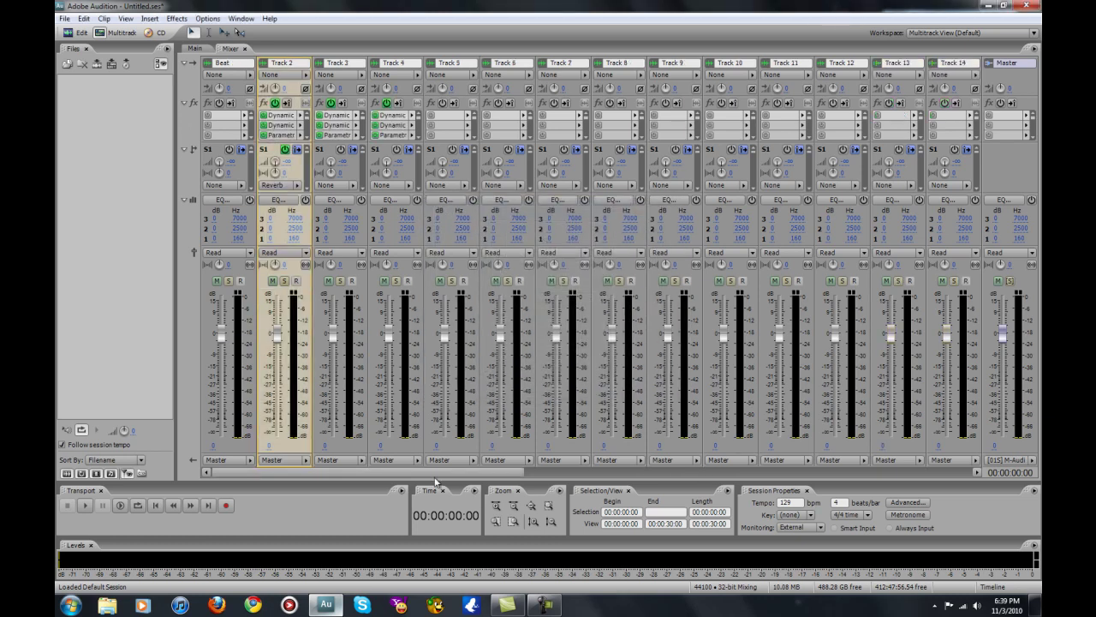
Step: Rename the new Bus C track as Chorus
{"action": "left_click_drag", "start_coordinate": [436, 472], "coordinate": [992, 493]}
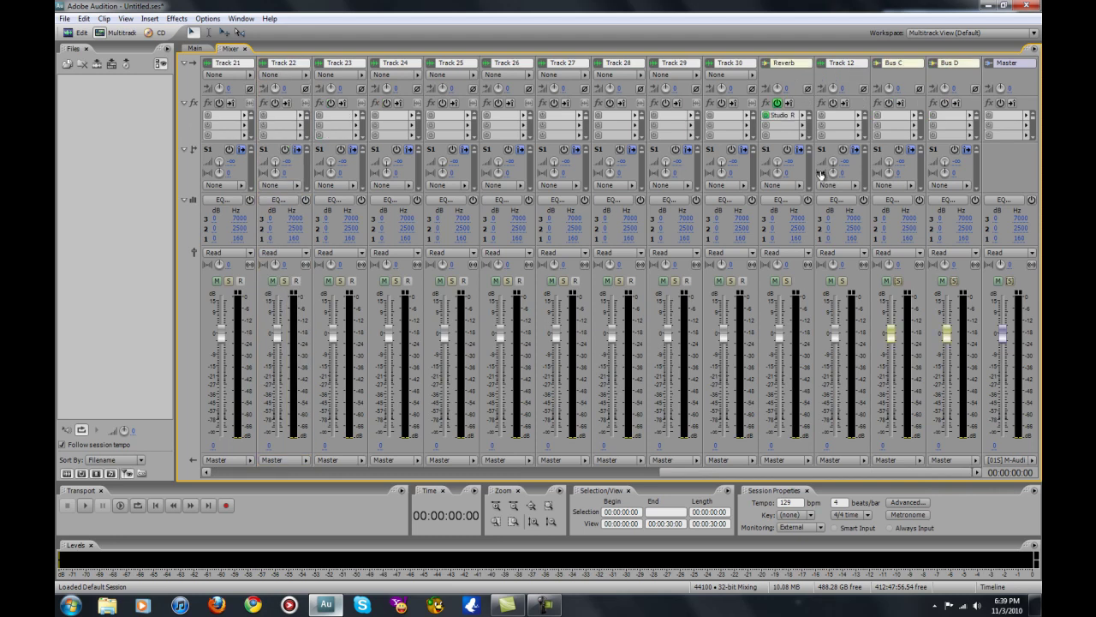
{"action": "left_click", "coordinate": [892, 65]}
{"action": "type", "text": "Chorus"}
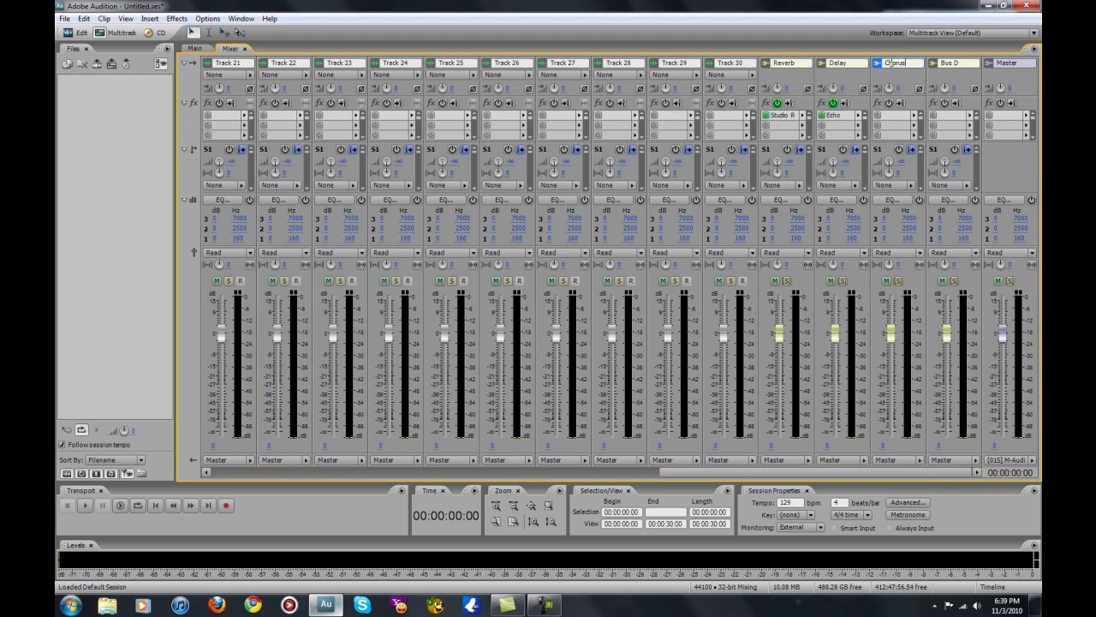
{"action": "key", "text": "Return"}
Step: Insert the Chorus modulation effect in the Chorus bus's first effect slot and close the rack
{"action": "left_click", "coordinate": [912, 116]}
{"action": "mouse_move", "coordinate": [944, 176]}
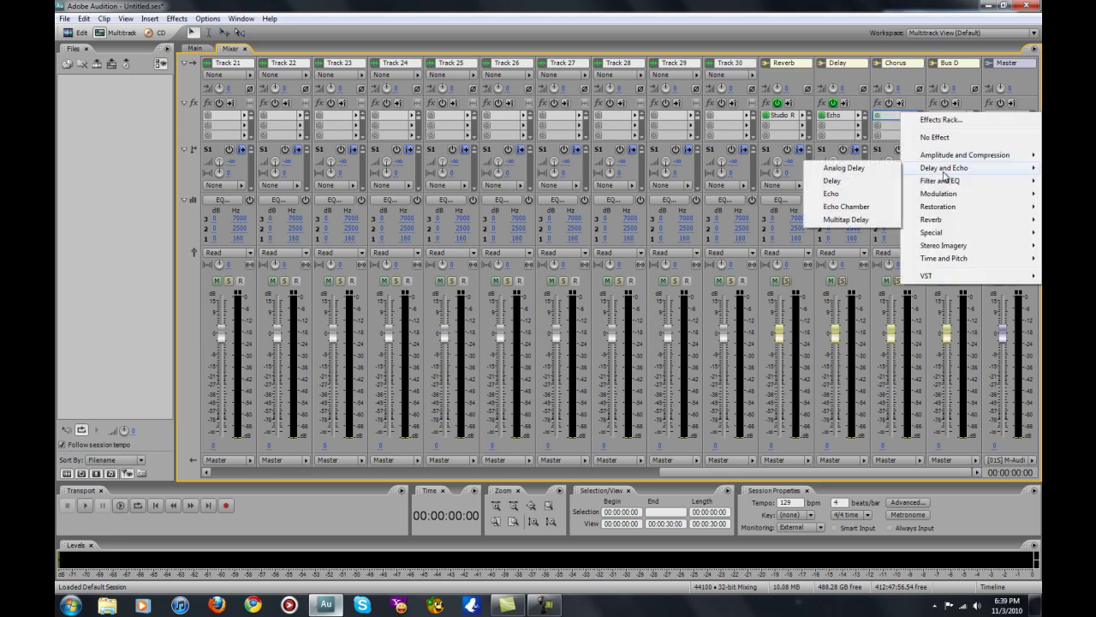
{"action": "mouse_move", "coordinate": [949, 194]}
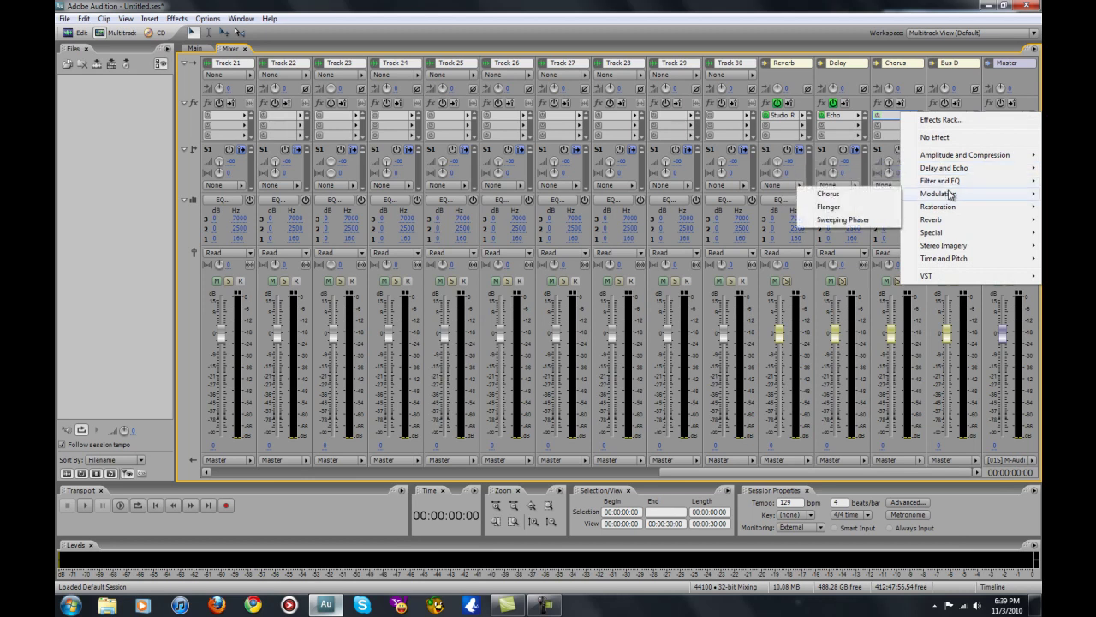
{"action": "left_click", "coordinate": [828, 194]}
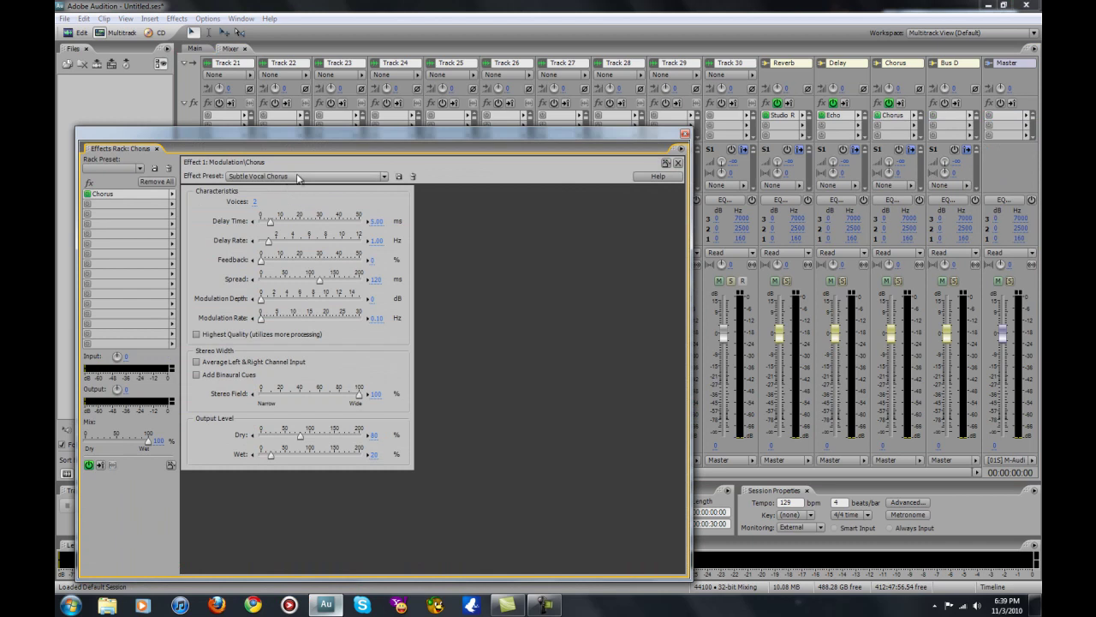
{"action": "left_click", "coordinate": [684, 133]}
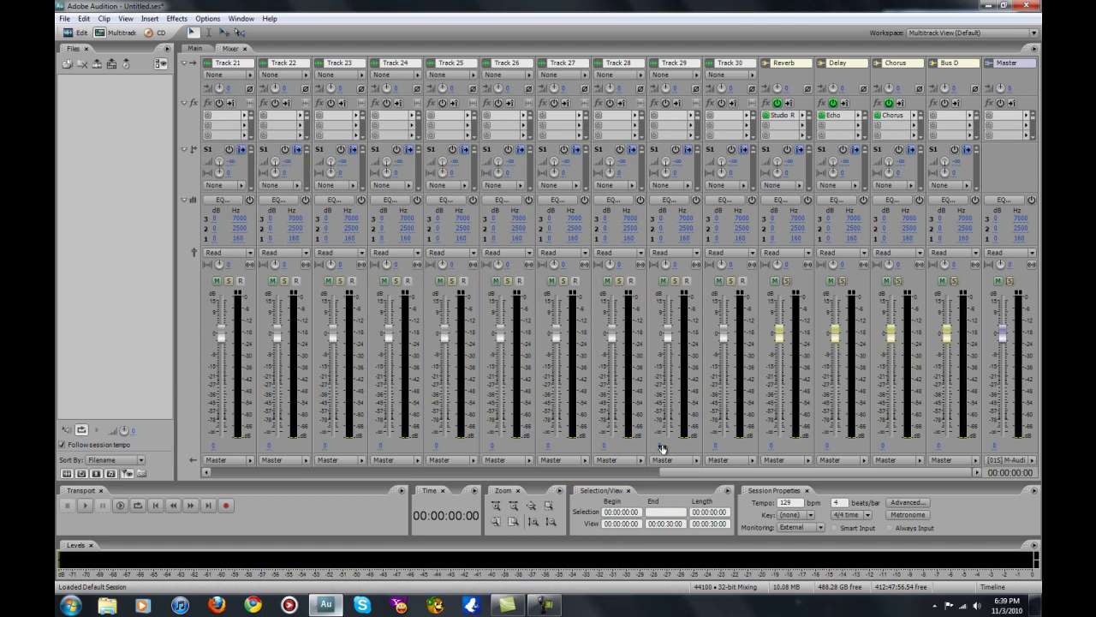
Step: Check the bus assignments of Track 2's first two sends, and route its third send (S3) to the Chorus bus
{"action": "left_click_drag", "start_coordinate": [696, 473], "coordinate": [375, 489]}
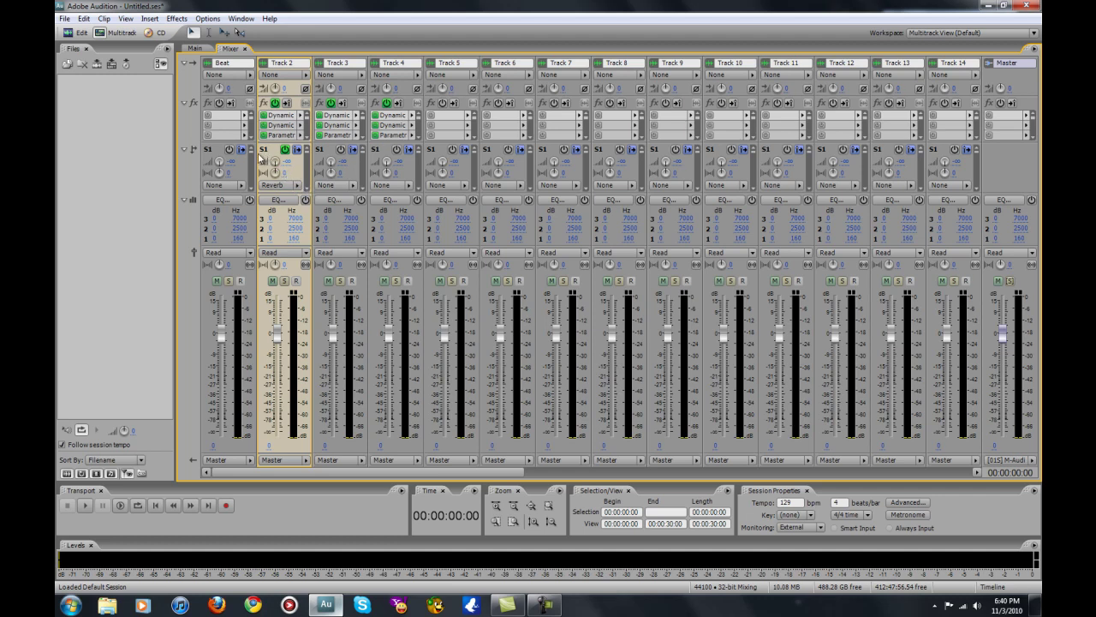
{"action": "left_click", "coordinate": [288, 186]}
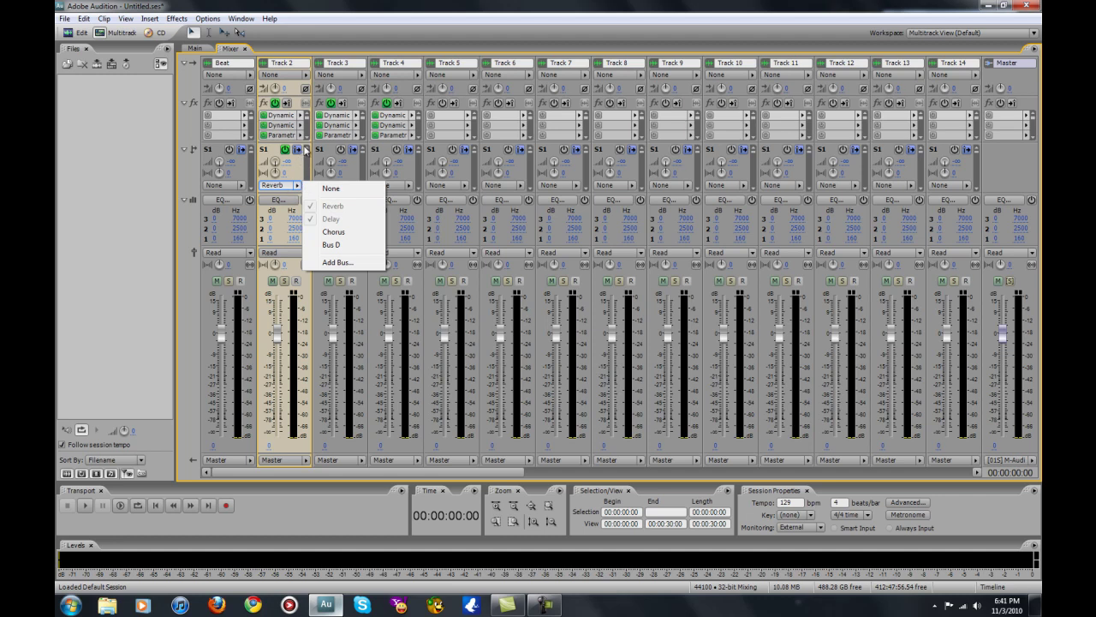
{"action": "left_click", "coordinate": [310, 152]}
{"action": "left_click", "coordinate": [306, 190]}
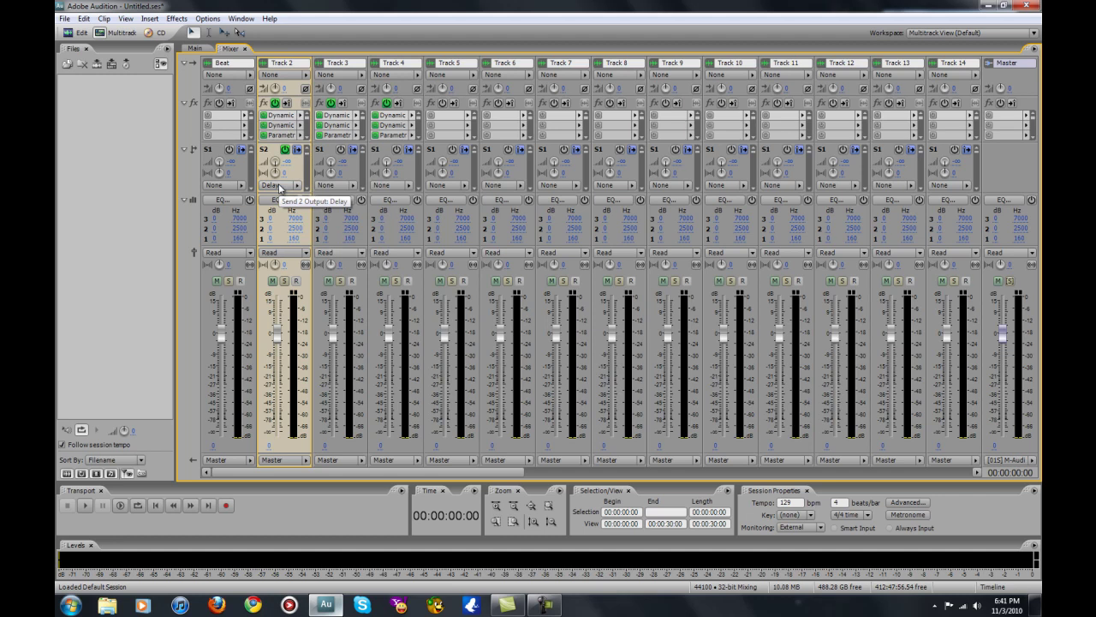
{"action": "left_click", "coordinate": [279, 186]}
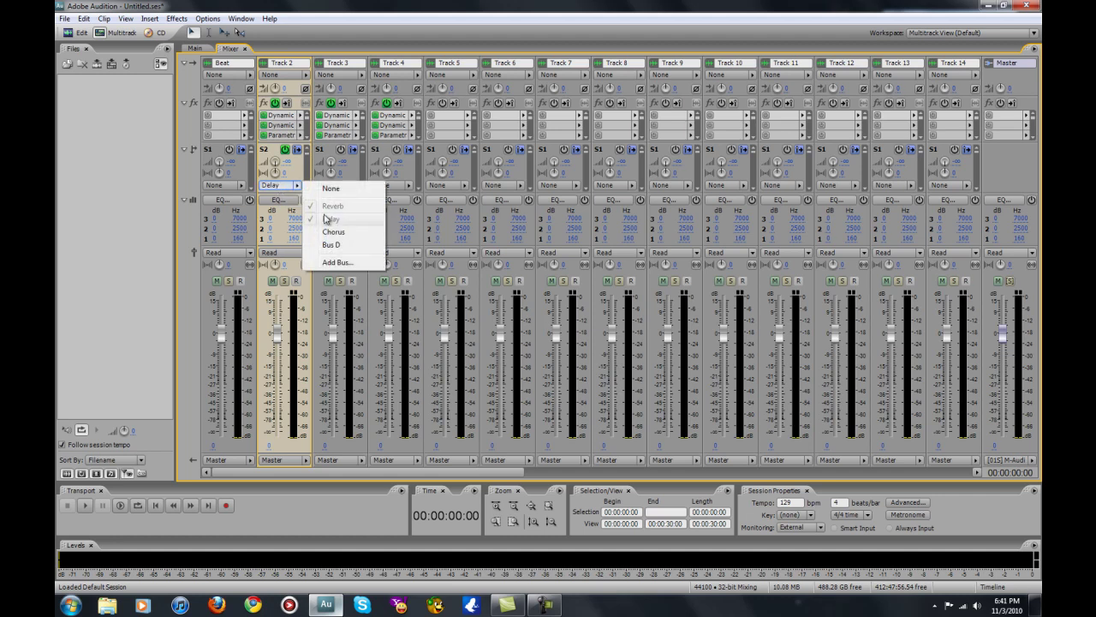
{"action": "left_click", "coordinate": [316, 126]}
{"action": "left_click", "coordinate": [307, 190]}
{"action": "left_click", "coordinate": [282, 188]}
{"action": "left_click", "coordinate": [334, 232]}
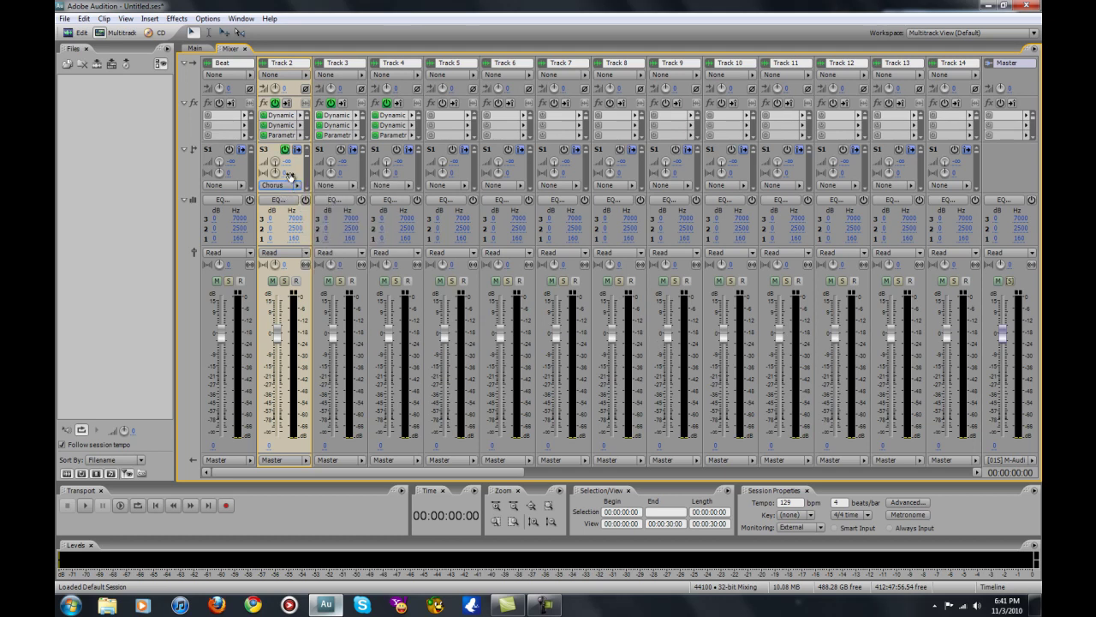
Step: Return to Track 2's first send (S1), routed to the Reverb bus, and set its level to -50
{"action": "left_click", "coordinate": [307, 149]}
{"action": "left_click", "coordinate": [307, 149]}
{"action": "left_click", "coordinate": [285, 163]}
{"action": "type", "text": "-5"}
{"action": "left_click_drag", "start_coordinate": [287, 166], "coordinate": [286, 164]}
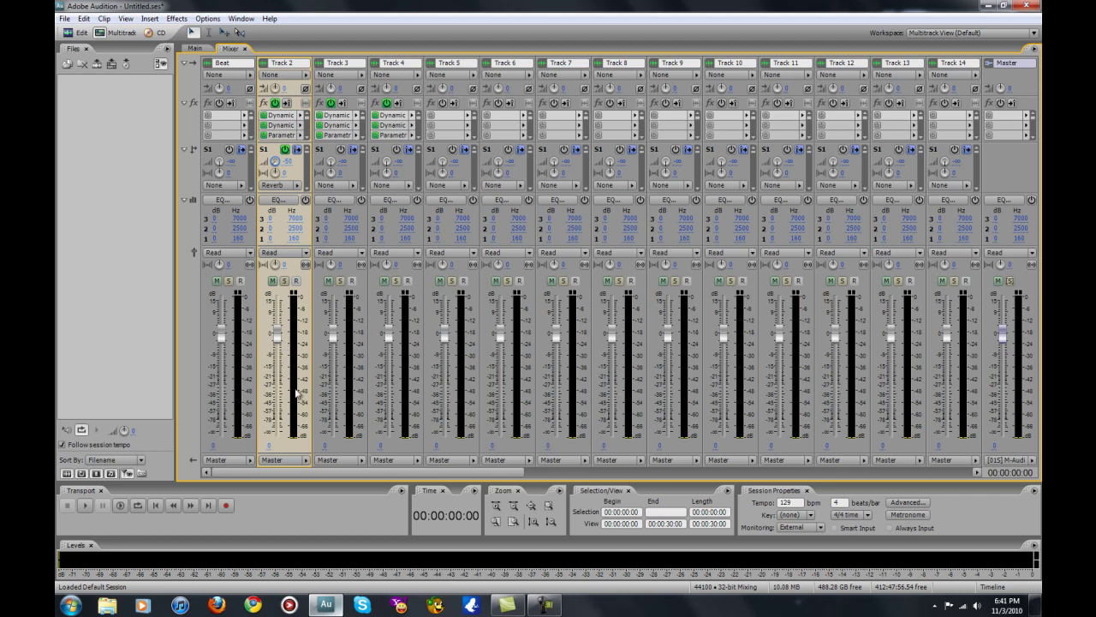
{"action": "left_click", "coordinate": [285, 161]}
{"action": "left_click", "coordinate": [295, 161]}
{"action": "left_click", "coordinate": [545, 606]}
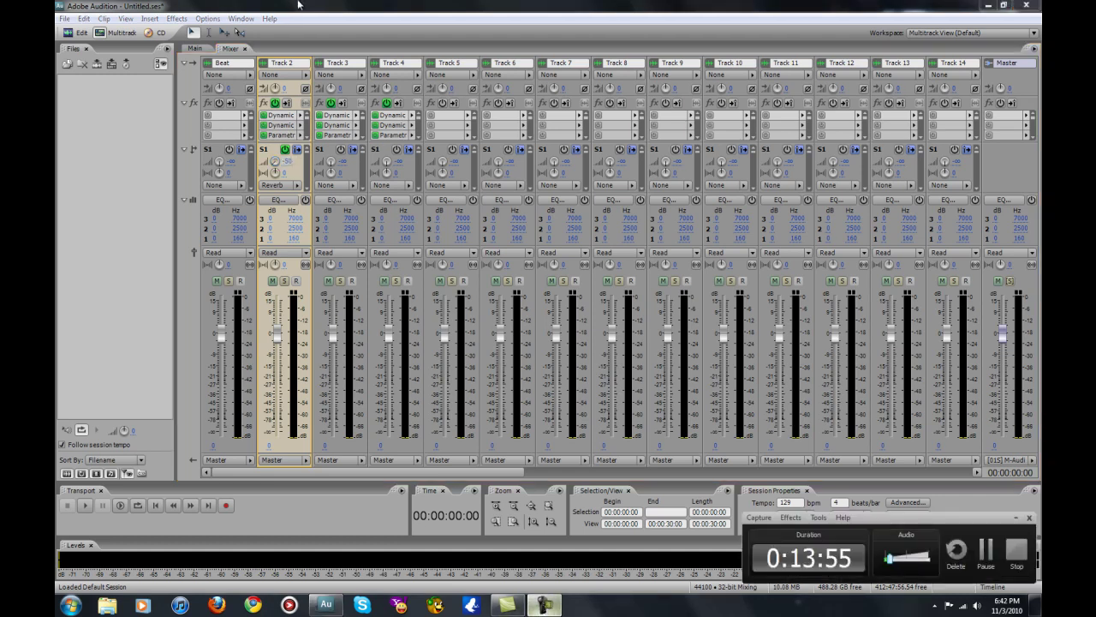
{"action": "left_click", "coordinate": [317, 33]}
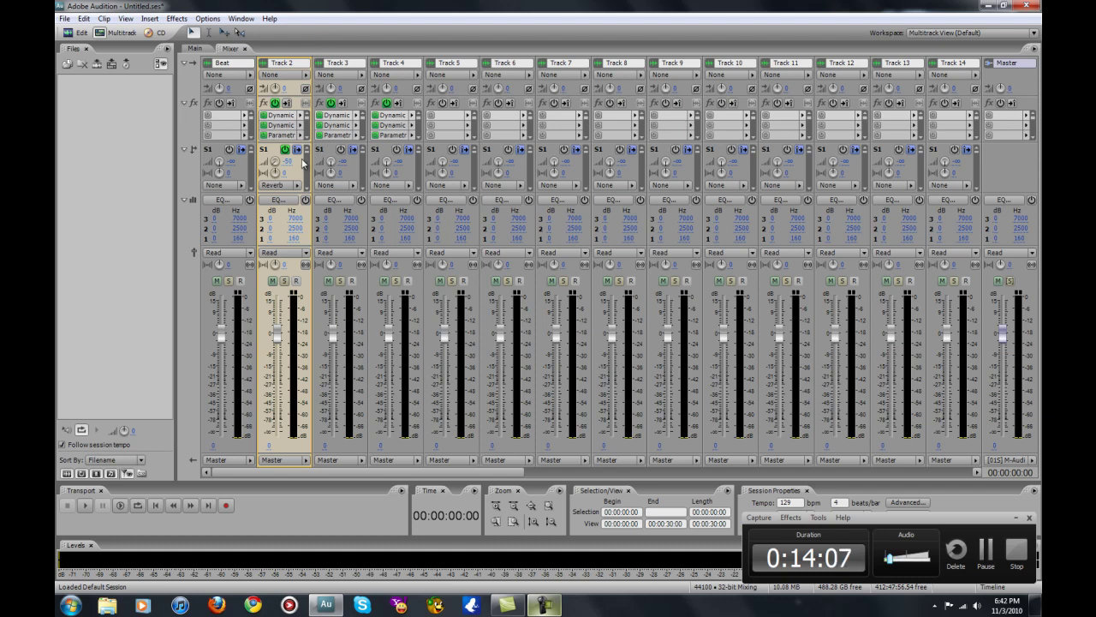
Step: Look through Track 2's send slots and return to its first send (S1)
{"action": "left_click", "coordinate": [305, 189]}
{"action": "left_click", "coordinate": [307, 189]}
{"action": "left_click", "coordinate": [307, 189]}
{"action": "left_click", "coordinate": [306, 147]}
{"action": "left_click", "coordinate": [306, 147]}
{"action": "left_click", "coordinate": [306, 146]}
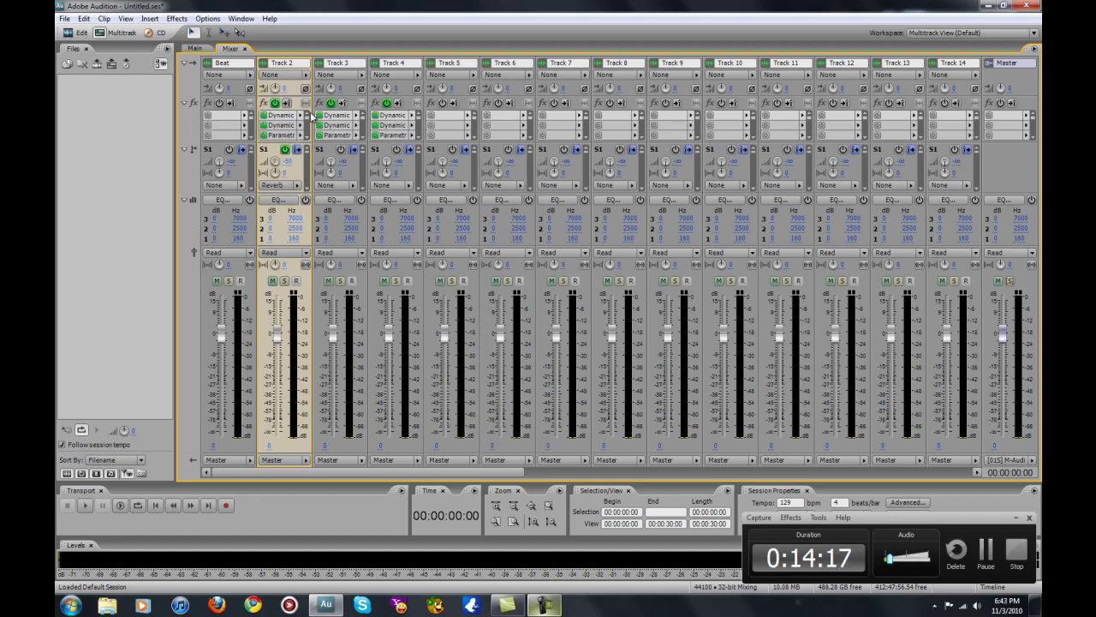
Step: Look at the mixer, track timeline and Edit view in turn, and return to the multitrack timeline
{"action": "left_click", "coordinate": [195, 48]}
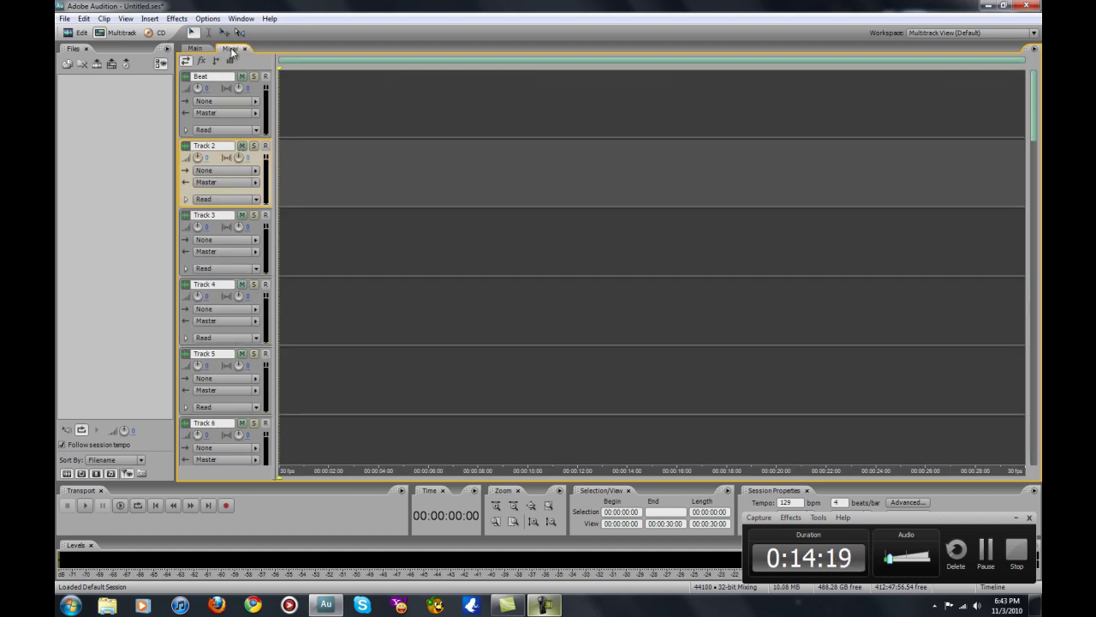
{"action": "left_click", "coordinate": [230, 49]}
{"action": "key", "text": "alt+1"}
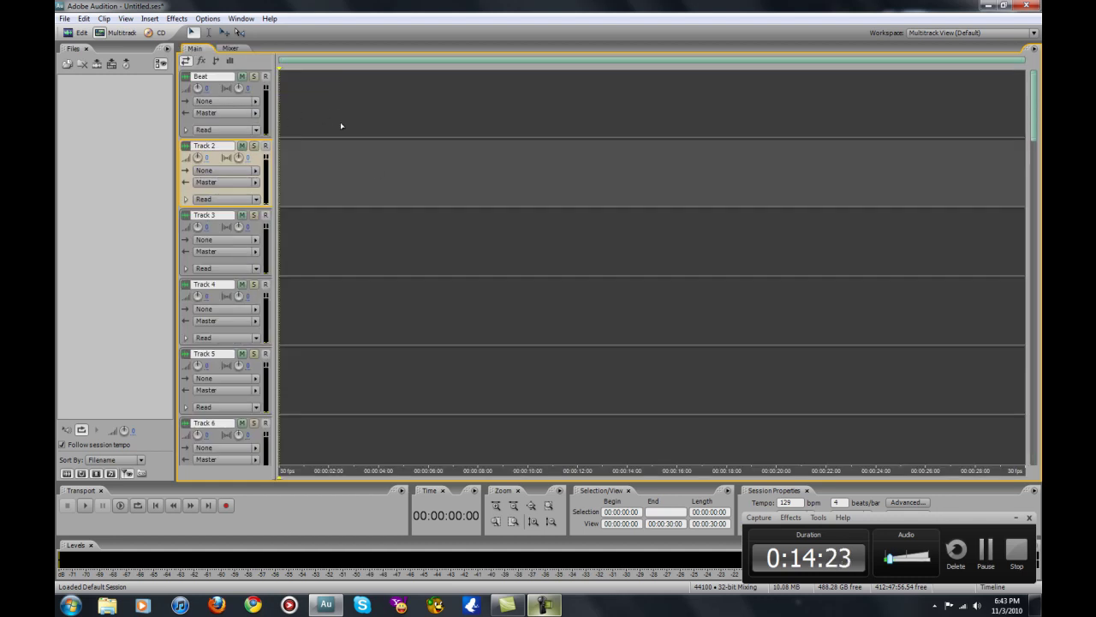
{"action": "left_click", "coordinate": [72, 33]}
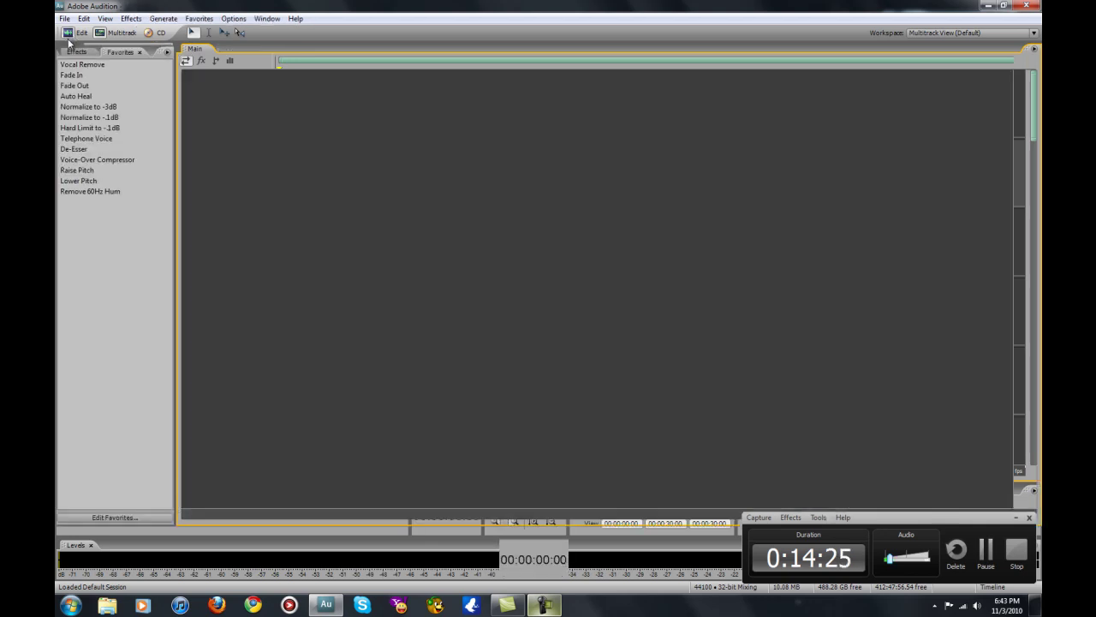
{"action": "left_click", "coordinate": [107, 33]}
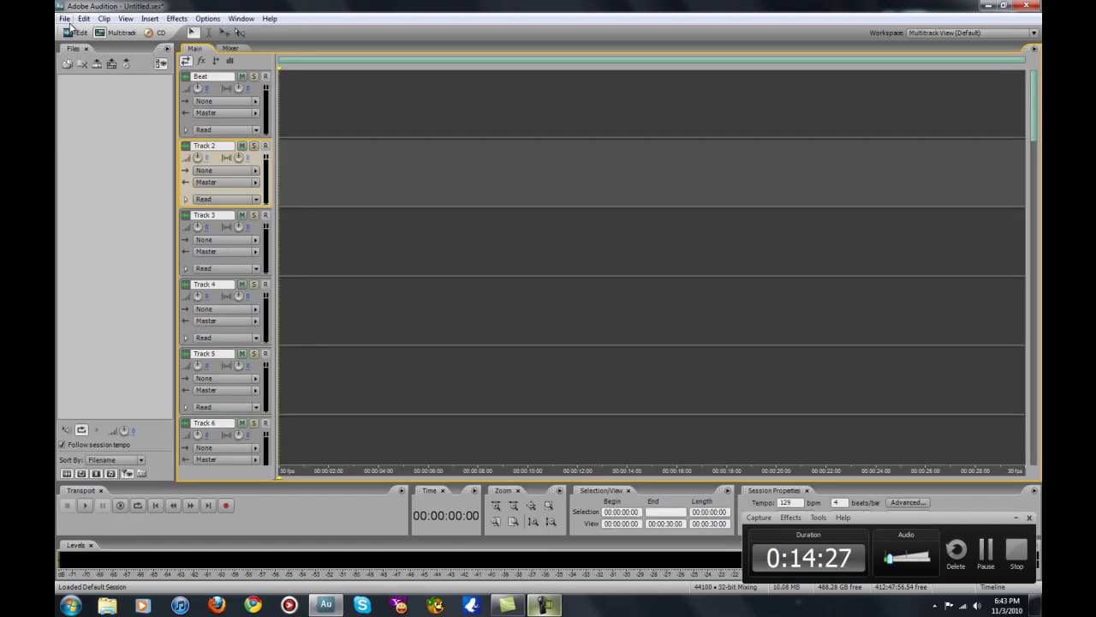
Step: Open the recent session Make Money.ses without saving the untitled session, and dismiss the audio device messages
{"action": "left_click", "coordinate": [65, 19]}
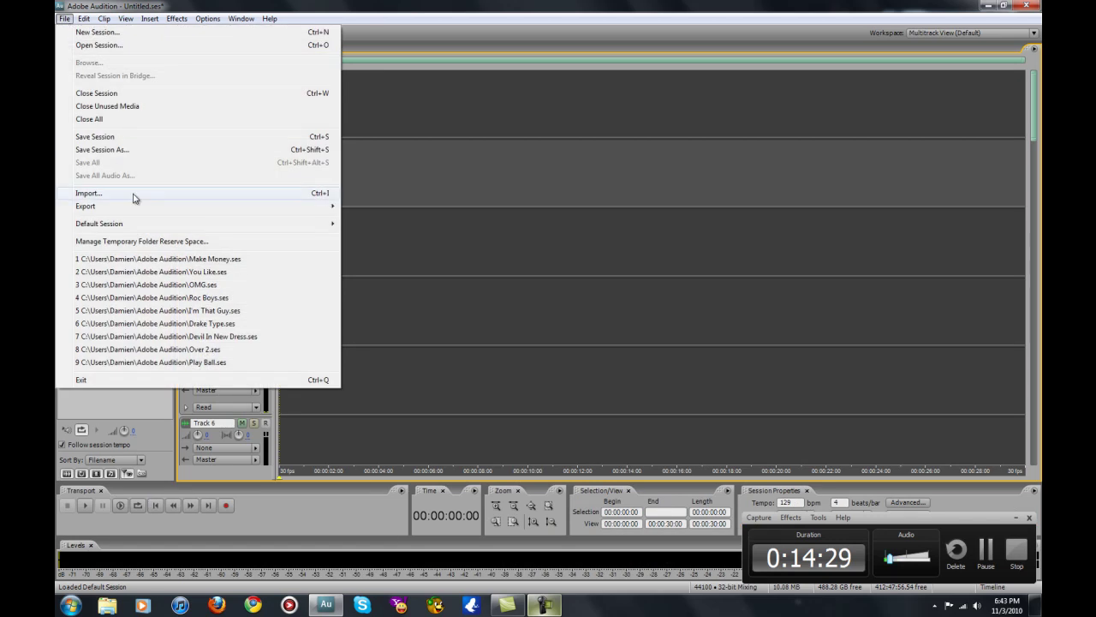
{"action": "left_click", "coordinate": [190, 260]}
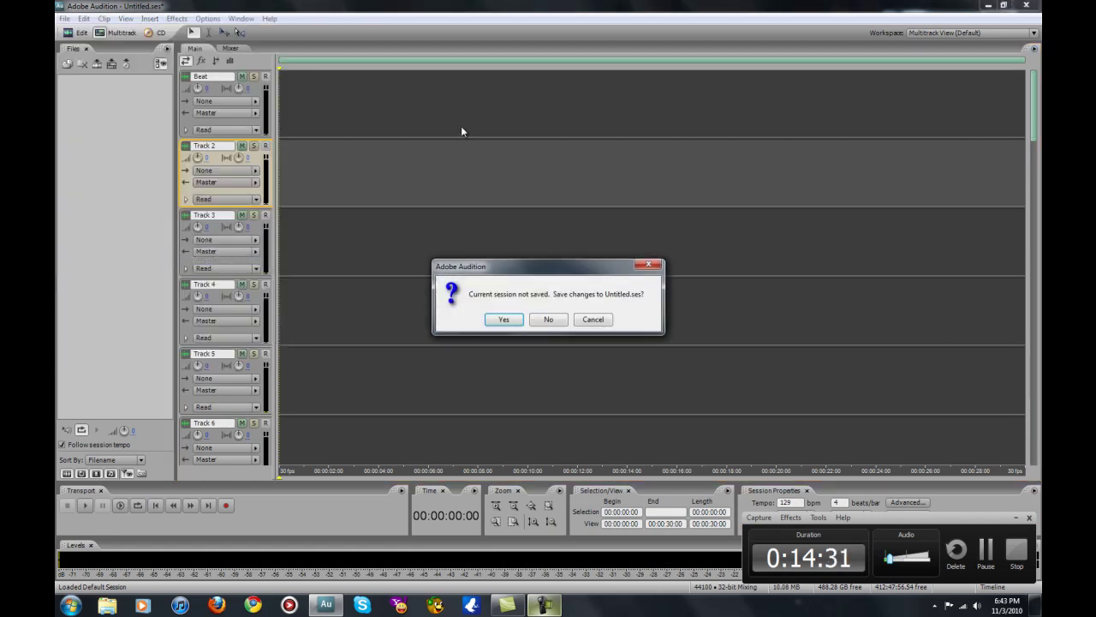
{"action": "left_click", "coordinate": [548, 318]}
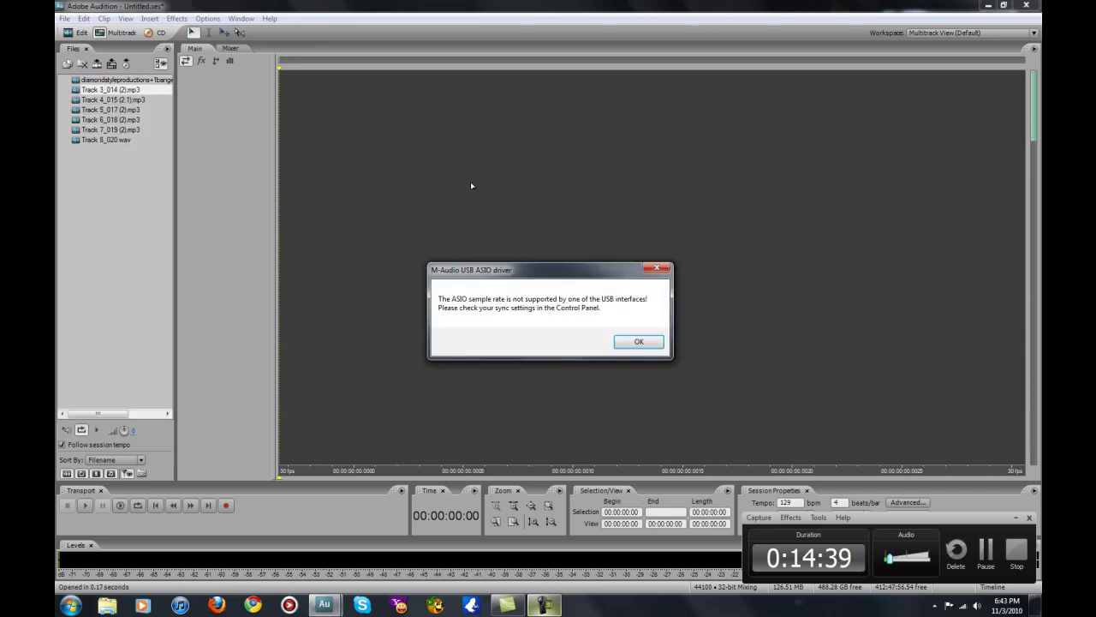
{"action": "left_click", "coordinate": [639, 340]}
{"action": "left_click", "coordinate": [634, 341]}
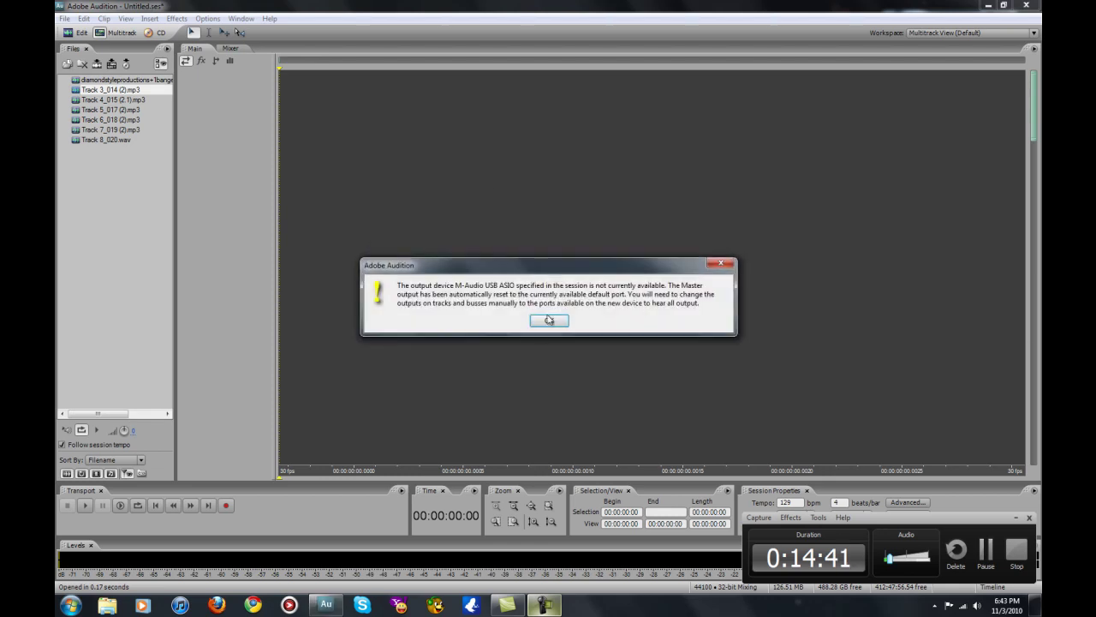
{"action": "left_click", "coordinate": [549, 321]}
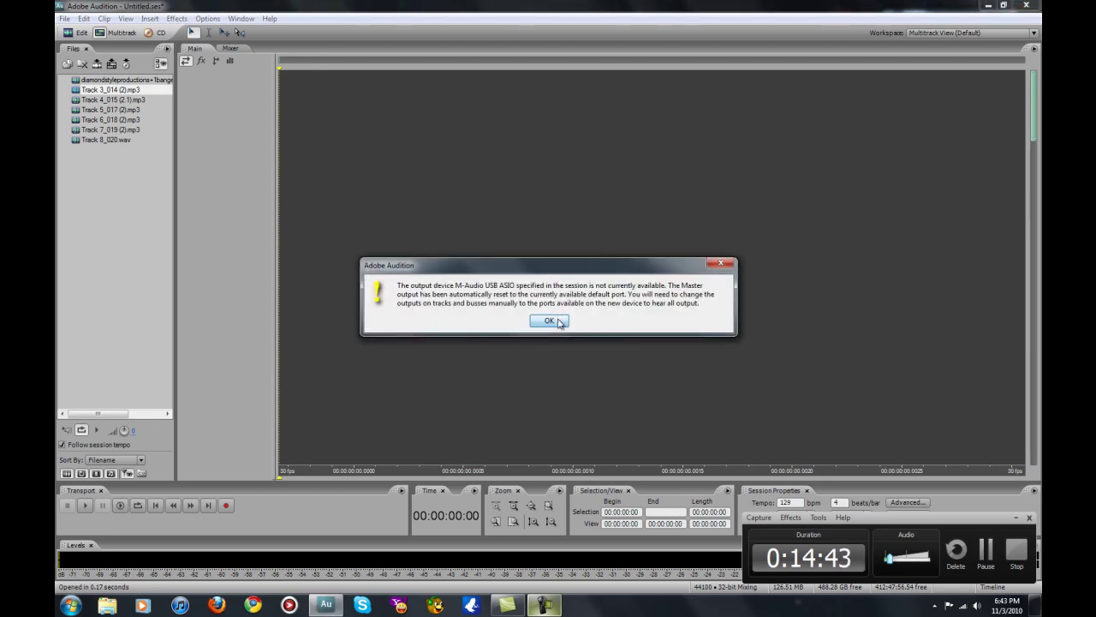
{"action": "left_click", "coordinate": [548, 319]}
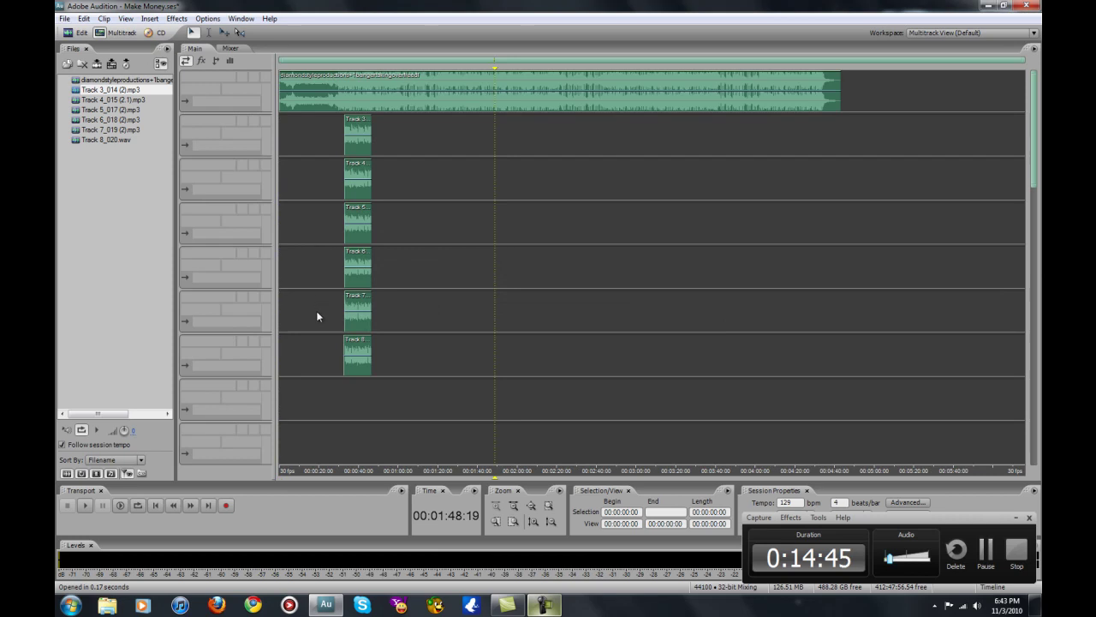
{"action": "left_click", "coordinate": [497, 505]}
{"action": "left_click_drag", "start_coordinate": [457, 59], "coordinate": [338, 85]}
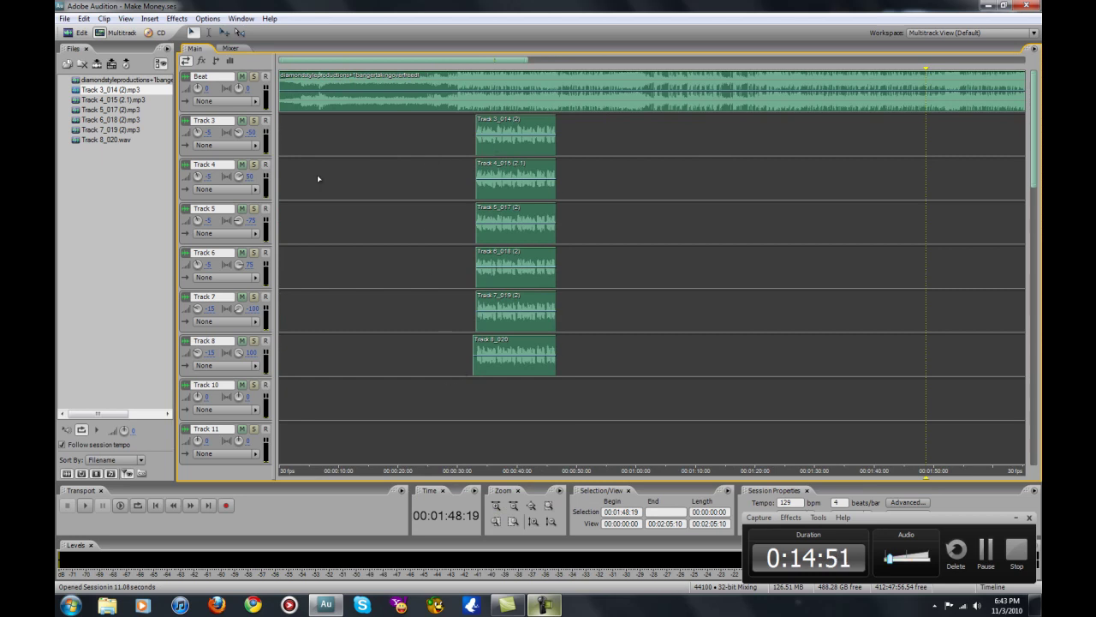
{"action": "left_click", "coordinate": [194, 34]}
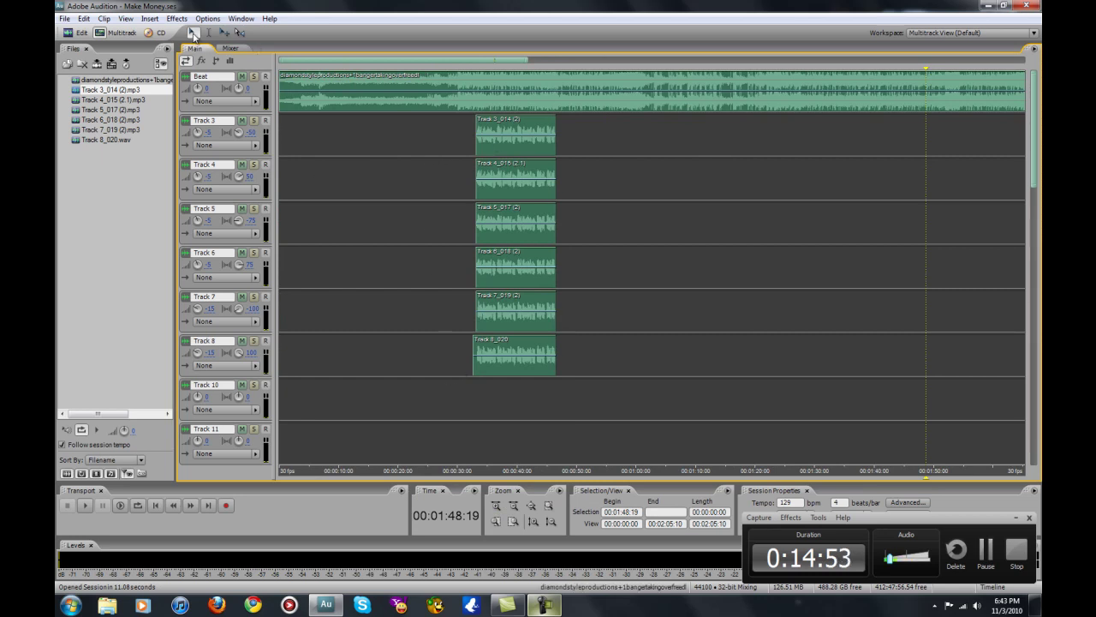
{"action": "left_click_drag", "start_coordinate": [460, 368], "coordinate": [337, 214]}
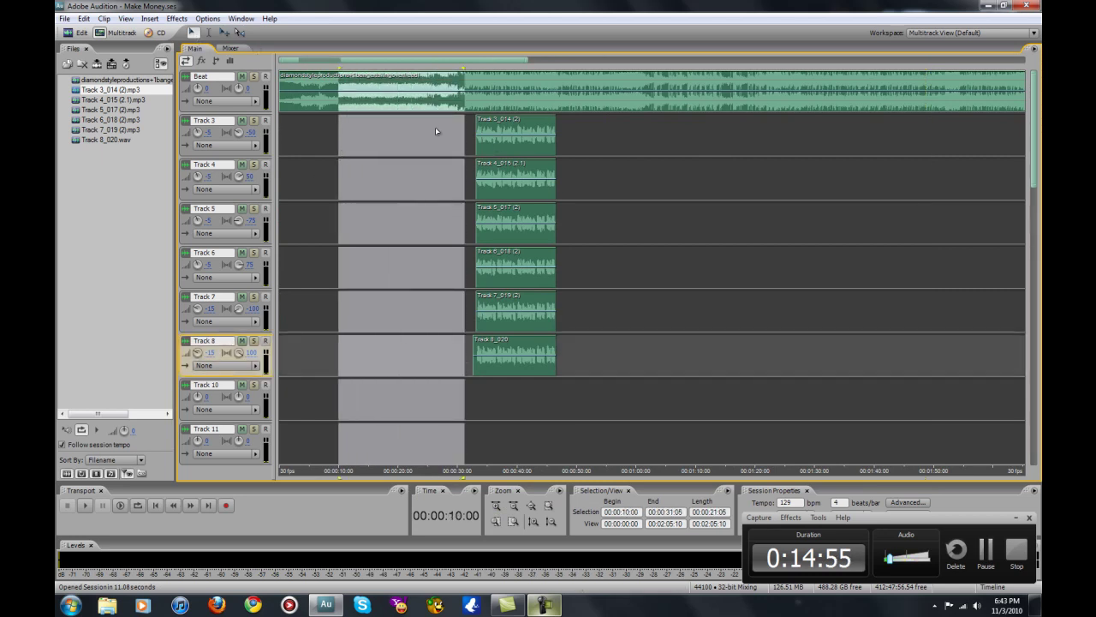
{"action": "right_click", "coordinate": [430, 131]}
{"action": "left_click", "coordinate": [625, 147]}
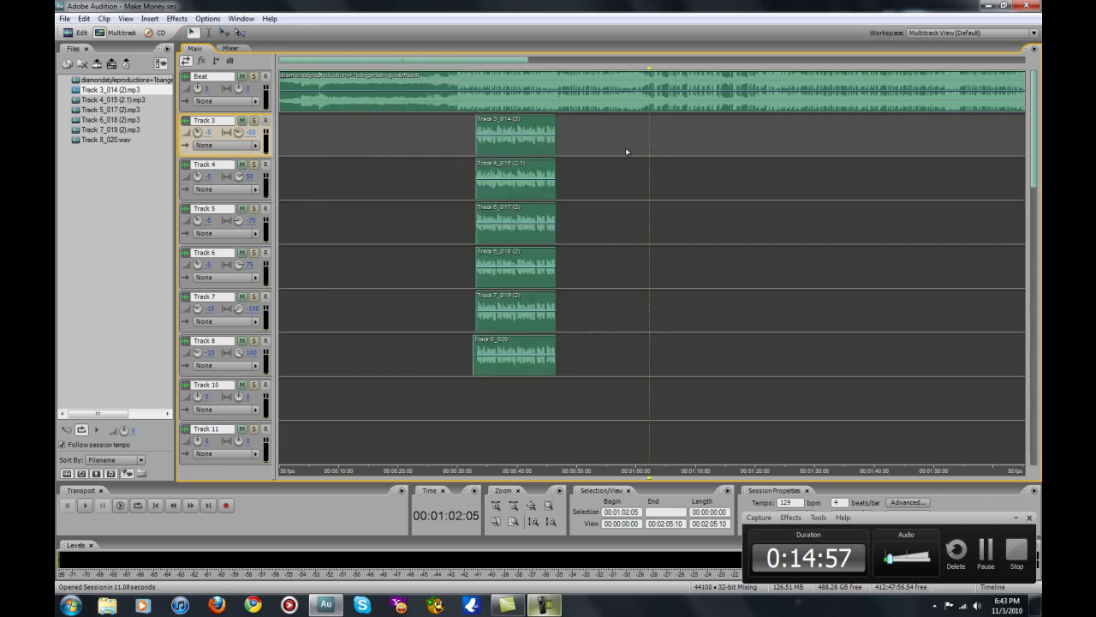
Step: Select the time range from about 00:00:40:19 to 00:00:50:21 across the tracks, over the end of the vocal clips
{"action": "left_click_drag", "start_coordinate": [581, 368], "coordinate": [520, 368]}
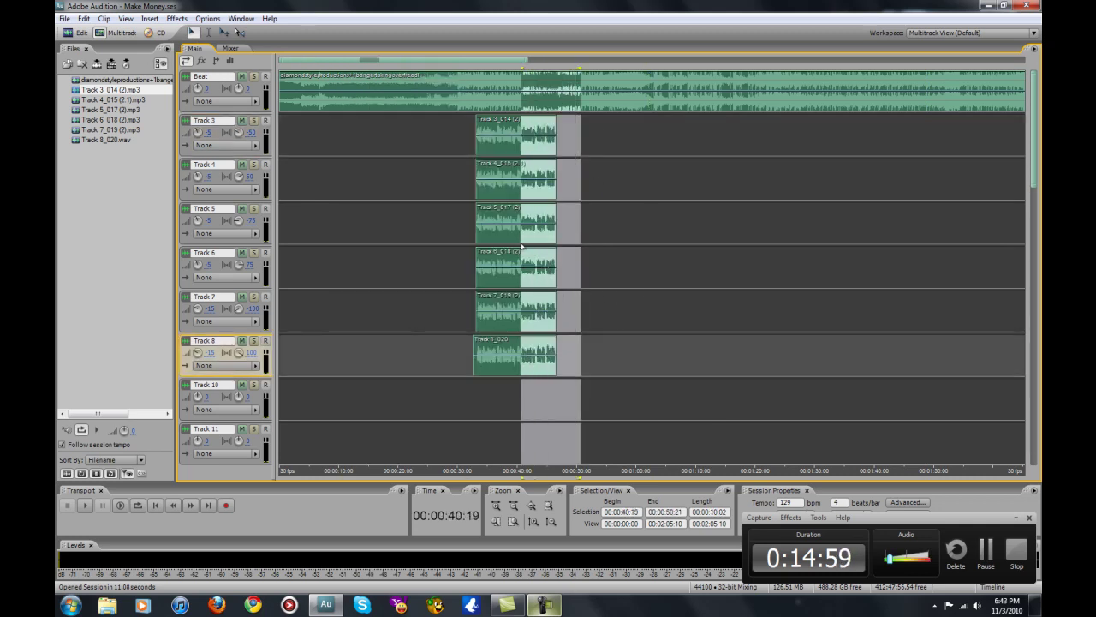